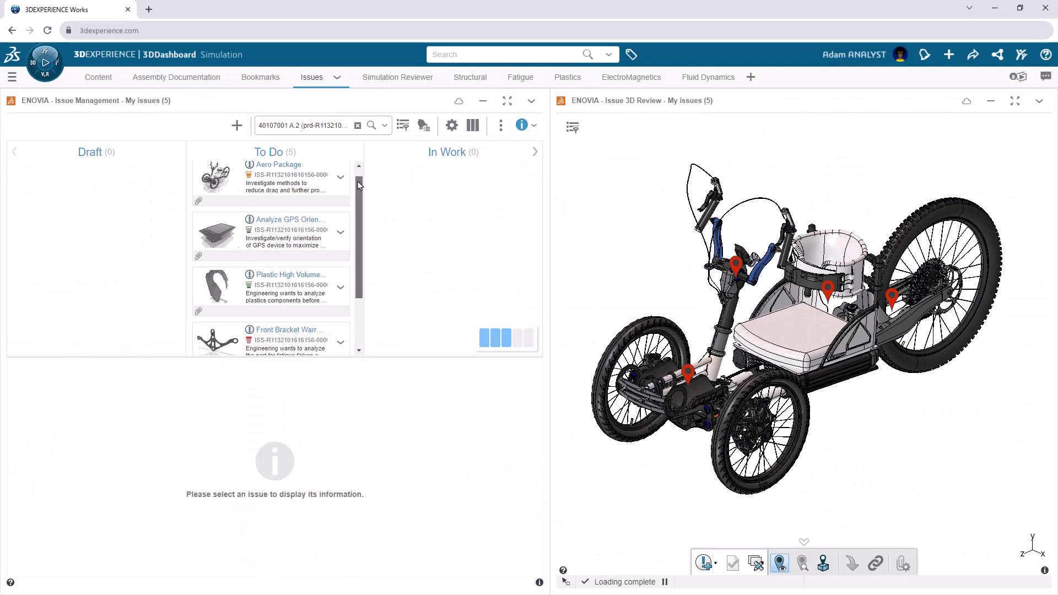
pyautogui.scroll(-2, 357, 249)
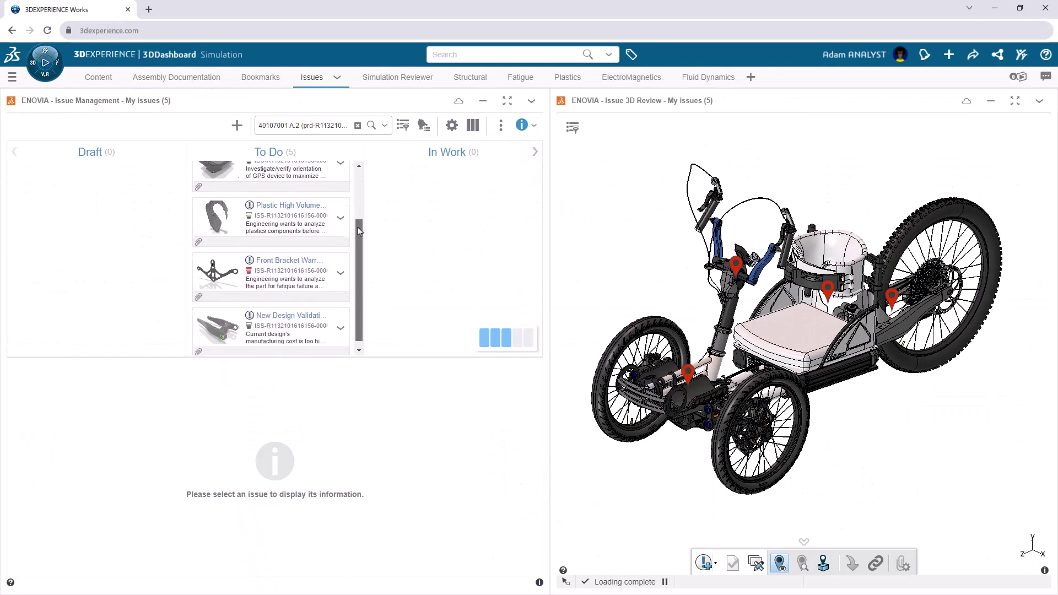
# - Select the New Design Validation issue and move it into the In Work column
pyautogui.click(318, 308)
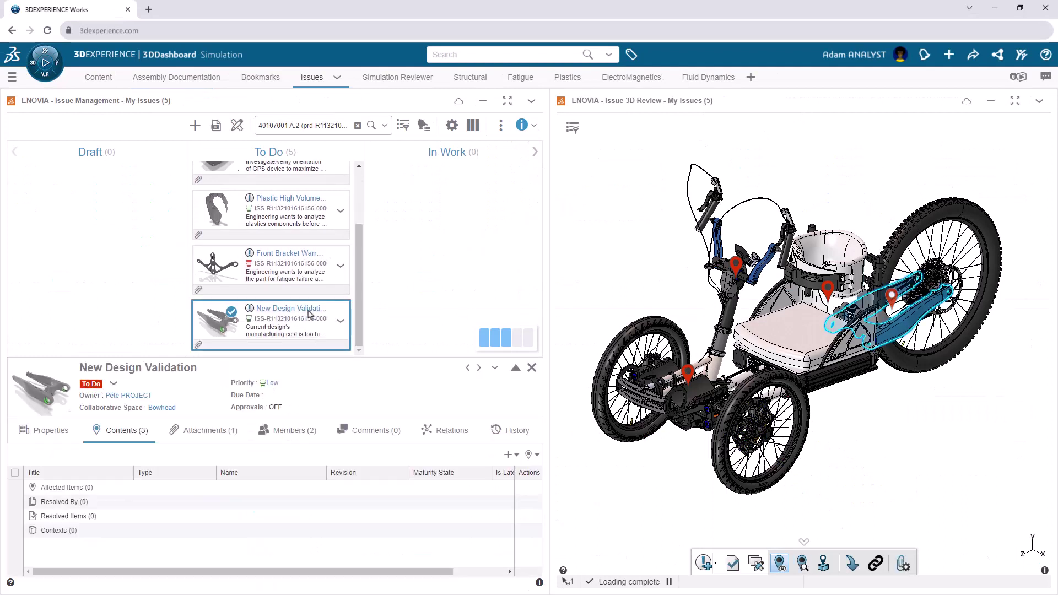
pyautogui.moveTo(303, 319); pyautogui.dragTo(449, 236)
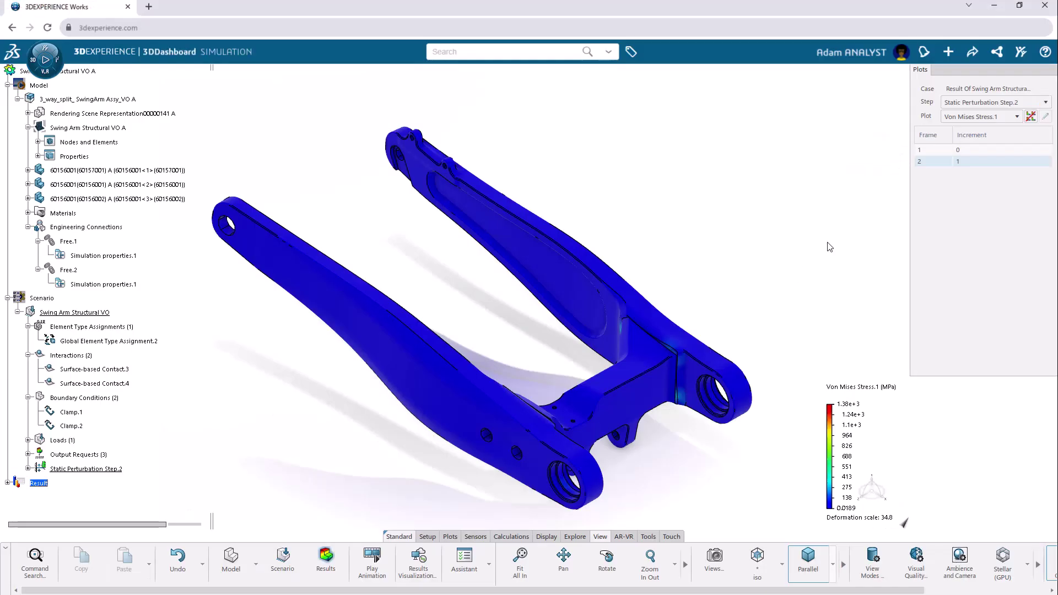
# - Show factor of safety on the second result frame, with the swing arm in side view
pyautogui.click(987, 114)
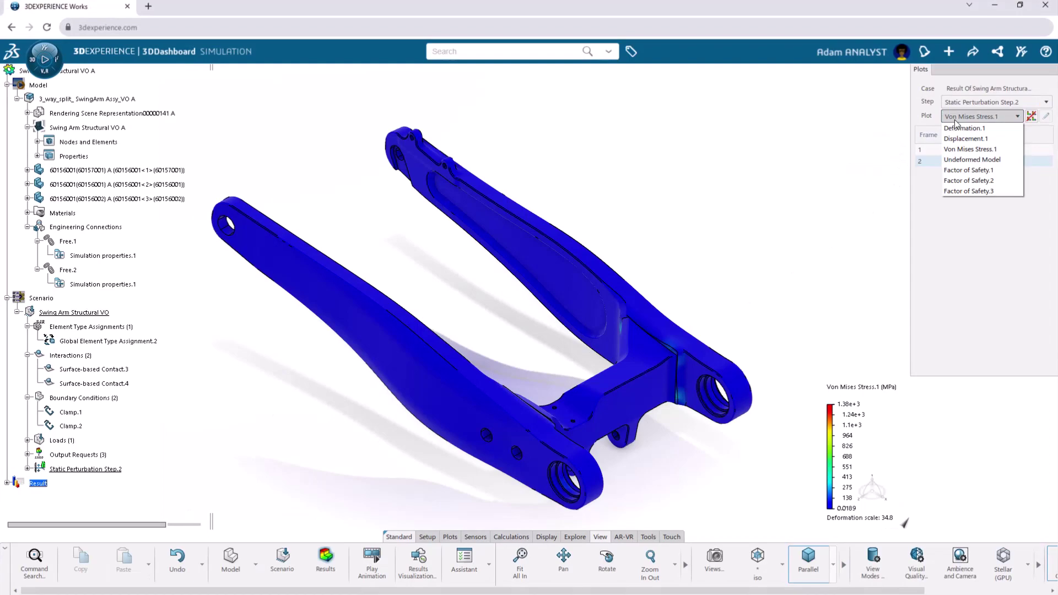
pyautogui.click(963, 167)
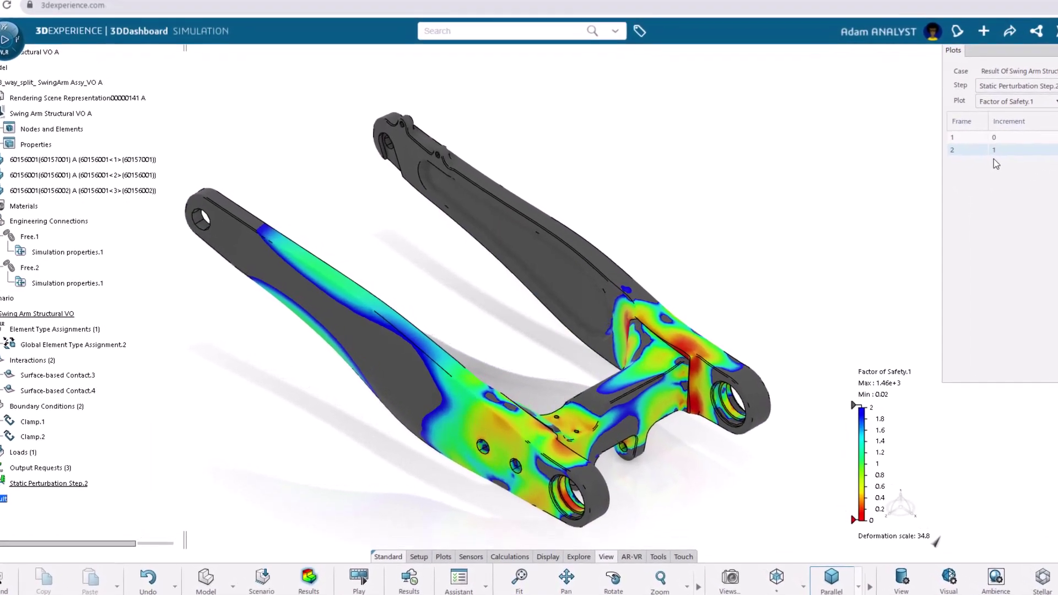
pyautogui.moveTo(673, 496)
pyautogui.mouseDown(button='middle')
pyautogui.moveTo(767, 364)
pyautogui.moveTo(681, 488)
pyautogui.mouseUp(button='middle')
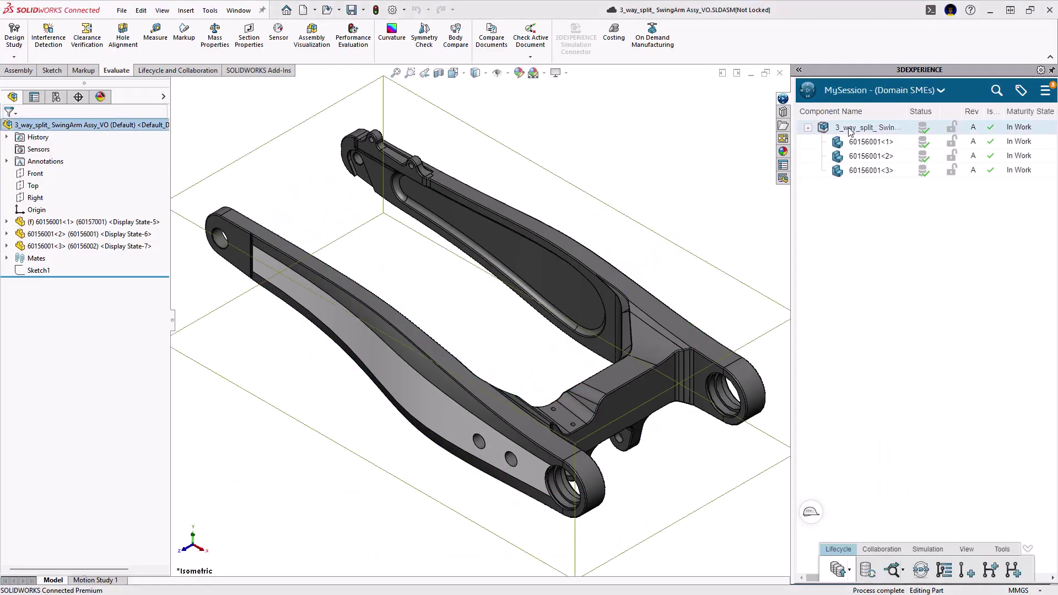
# - Launch Linear Structural Scenario Creation from the Structural Engineer role
pyautogui.click(809, 89)
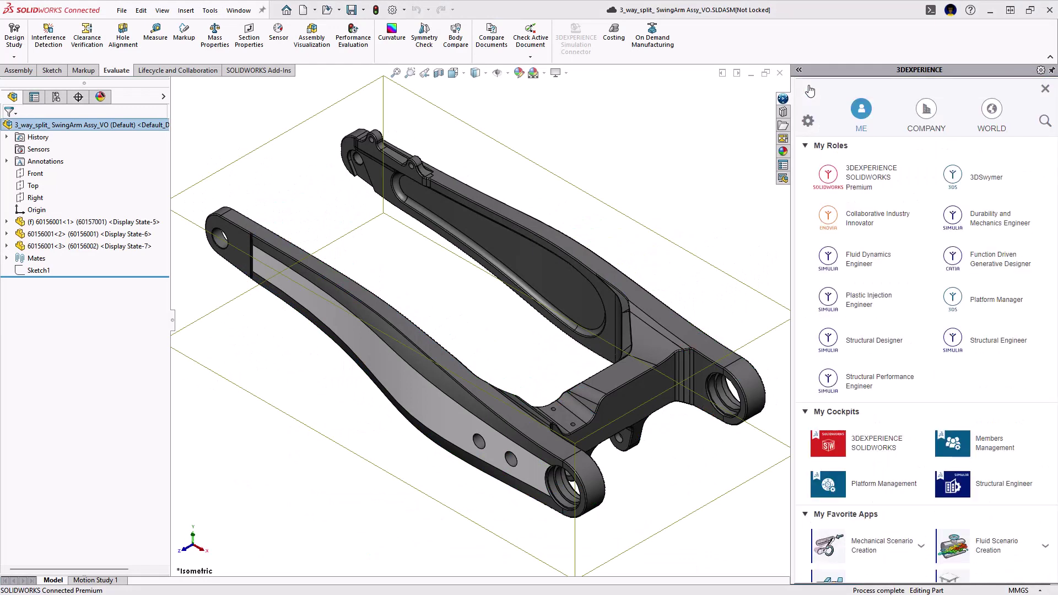
pyautogui.click(992, 340)
pyautogui.scroll(-1, 857, 324)
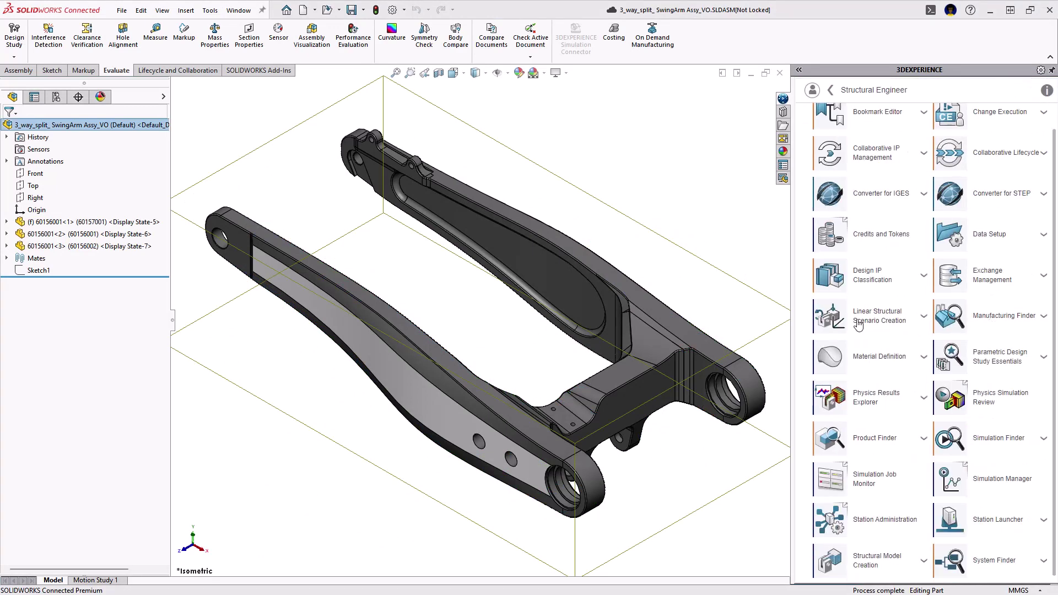
pyautogui.click(858, 325)
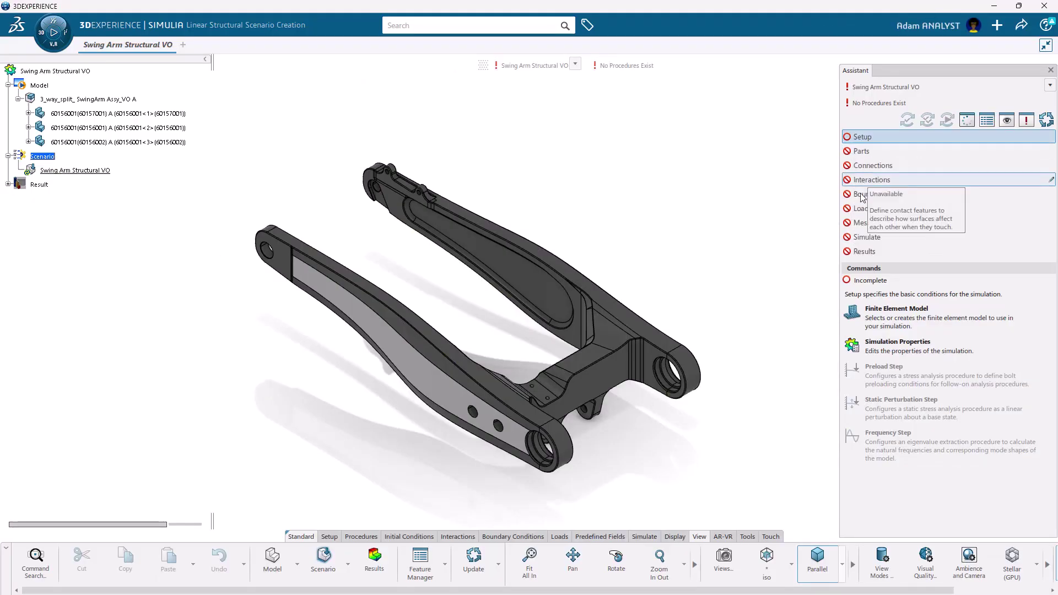
# - Create and name the finite element model, assign RLS_1060 Alloy, and add a force
pyautogui.click(864, 320)
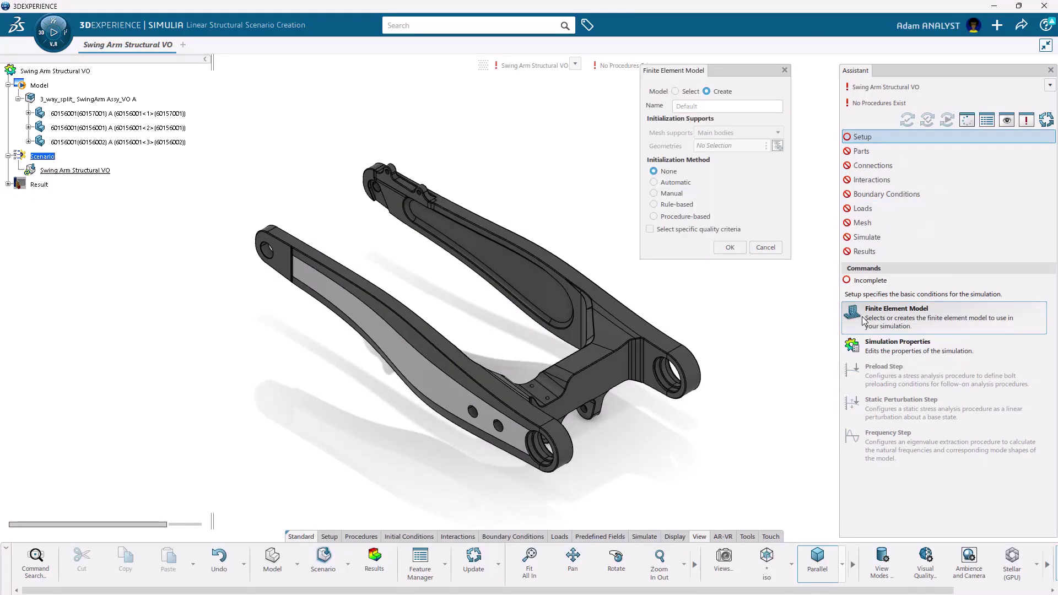
pyautogui.click(740, 108)
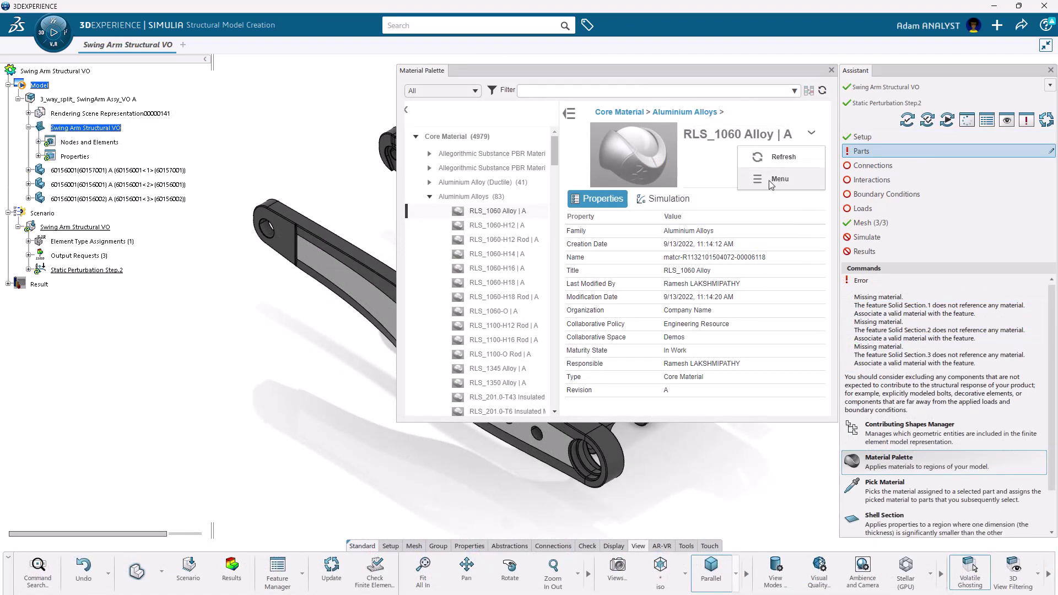
pyautogui.click(770, 184)
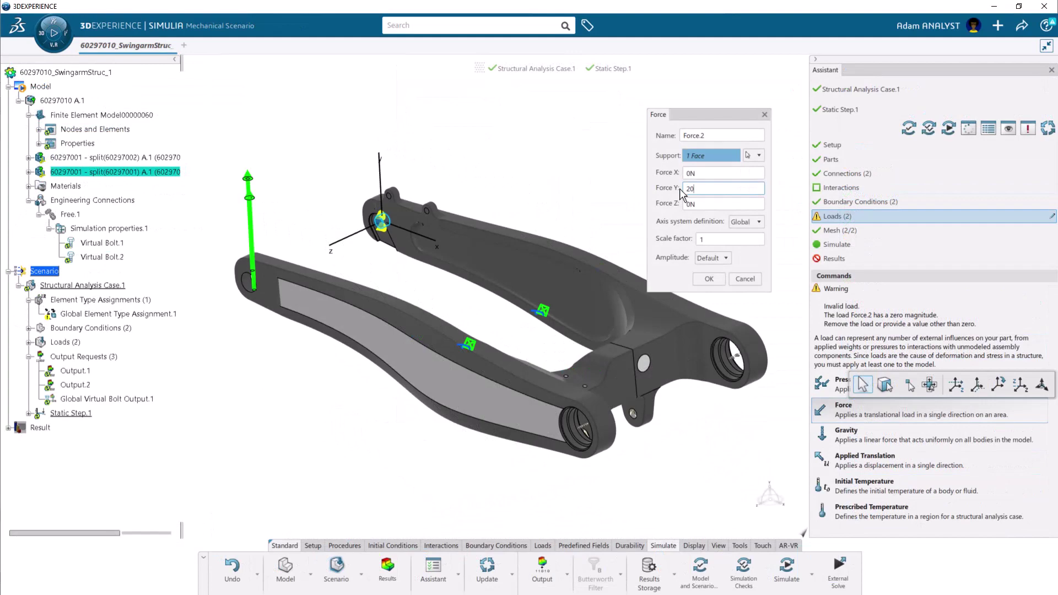
pyautogui.click(709, 281)
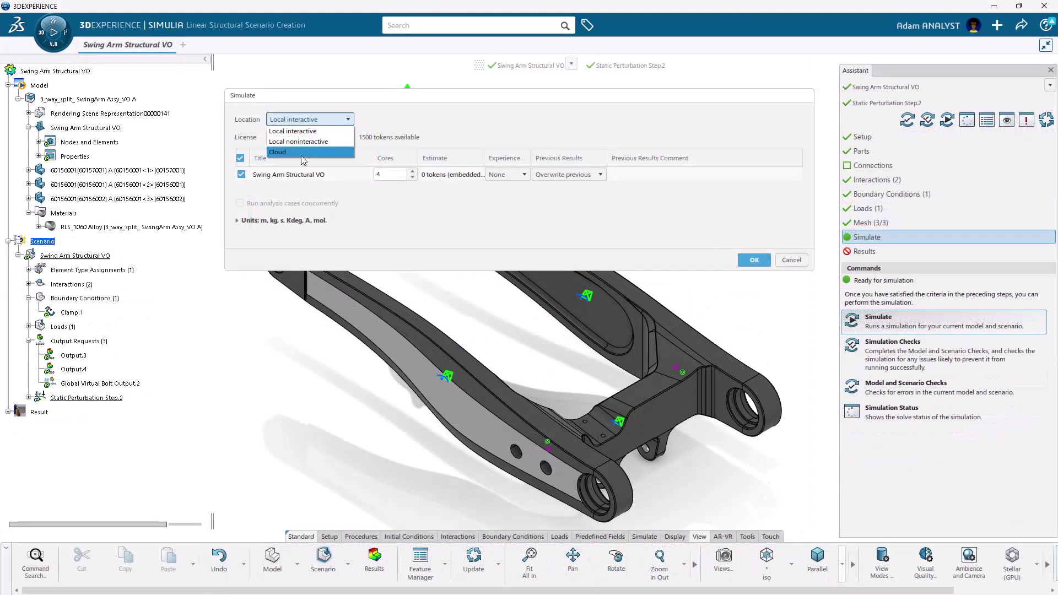
# - Run the simulation on the cloud and plot factor of safety on the swing arm
pyautogui.click(303, 154)
pyautogui.click(388, 190)
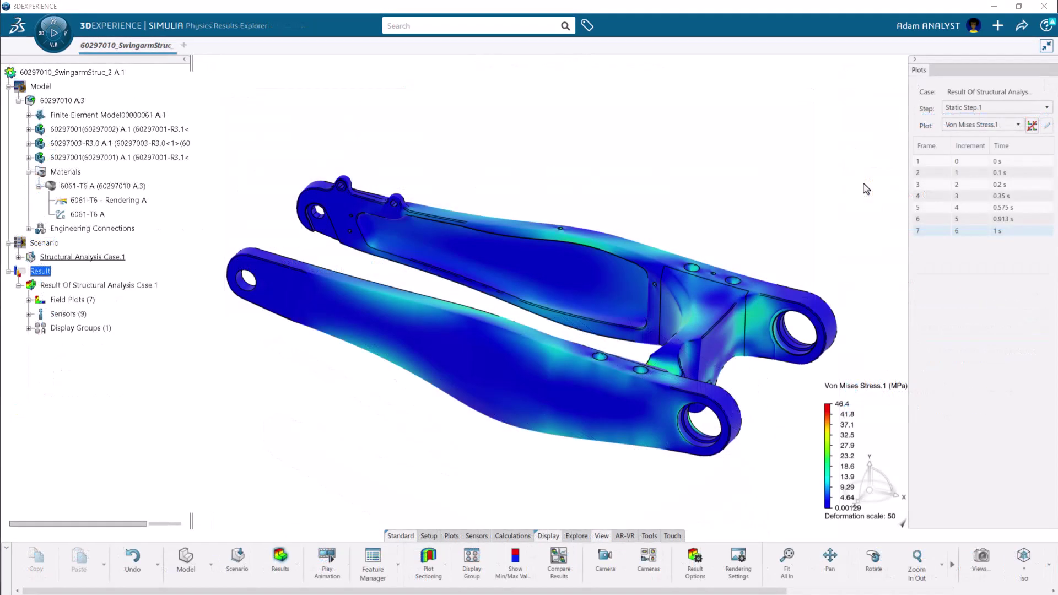
pyautogui.click(958, 127)
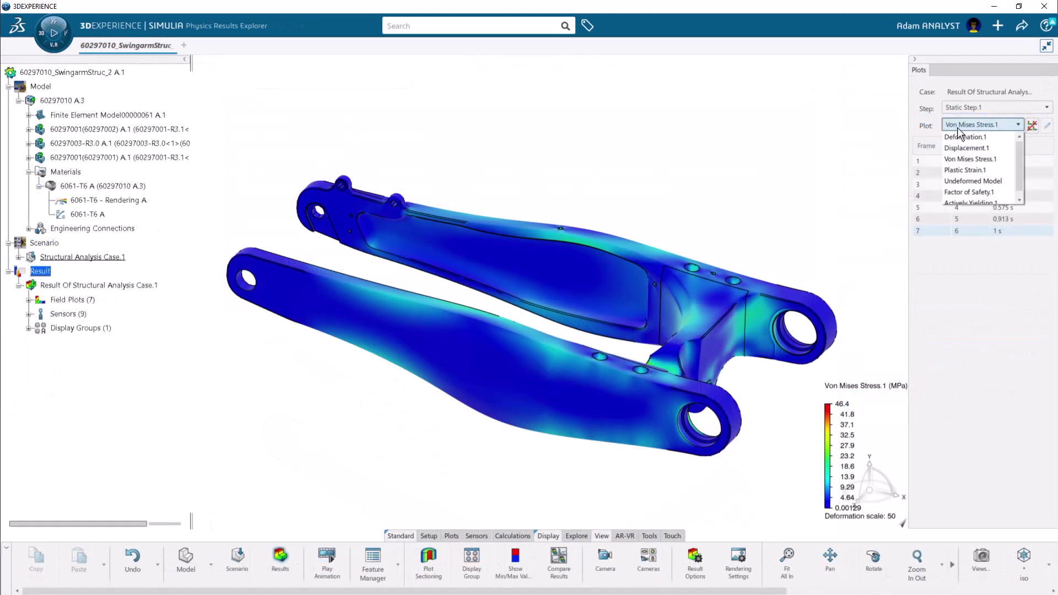
pyautogui.click(960, 191)
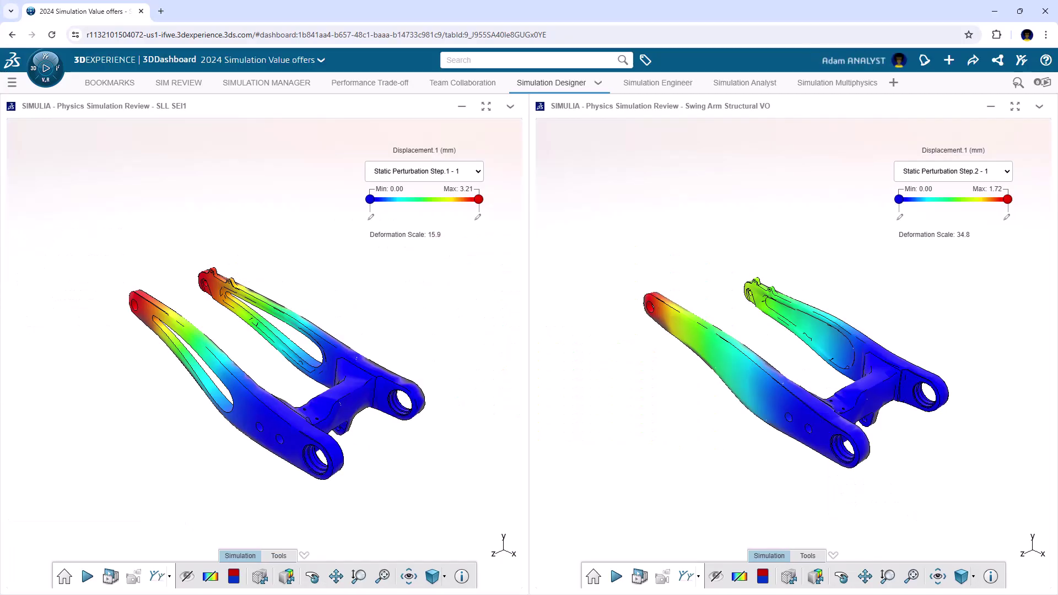
# - Animate SLL SEI1 displacement, open the New Swing Arm review post, and apply the Von Mises requirement
pyautogui.click(87, 576)
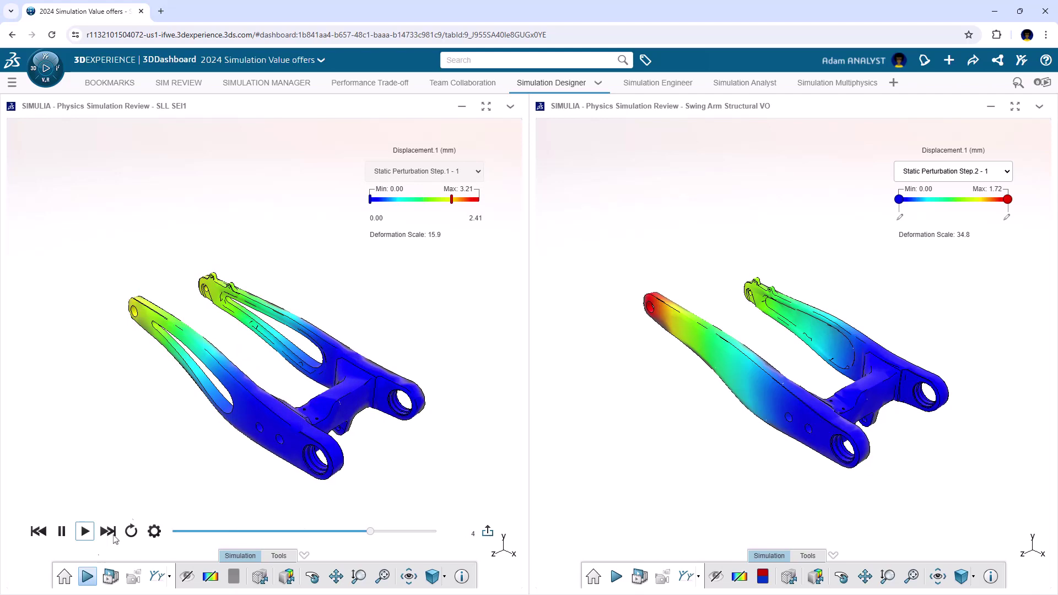
pyautogui.click(370, 319)
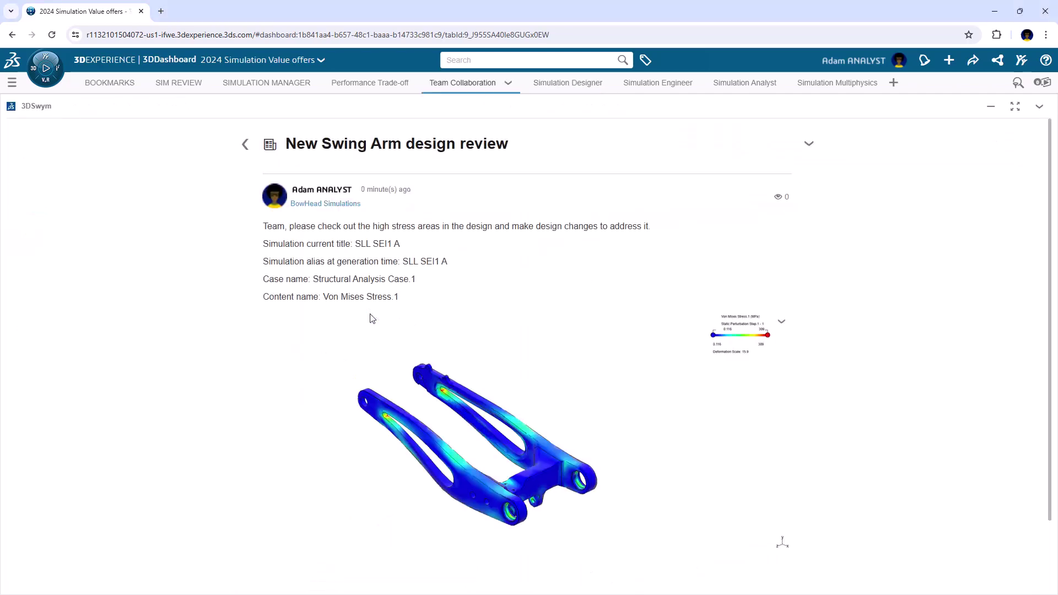
pyautogui.scroll(-1, 313, 445)
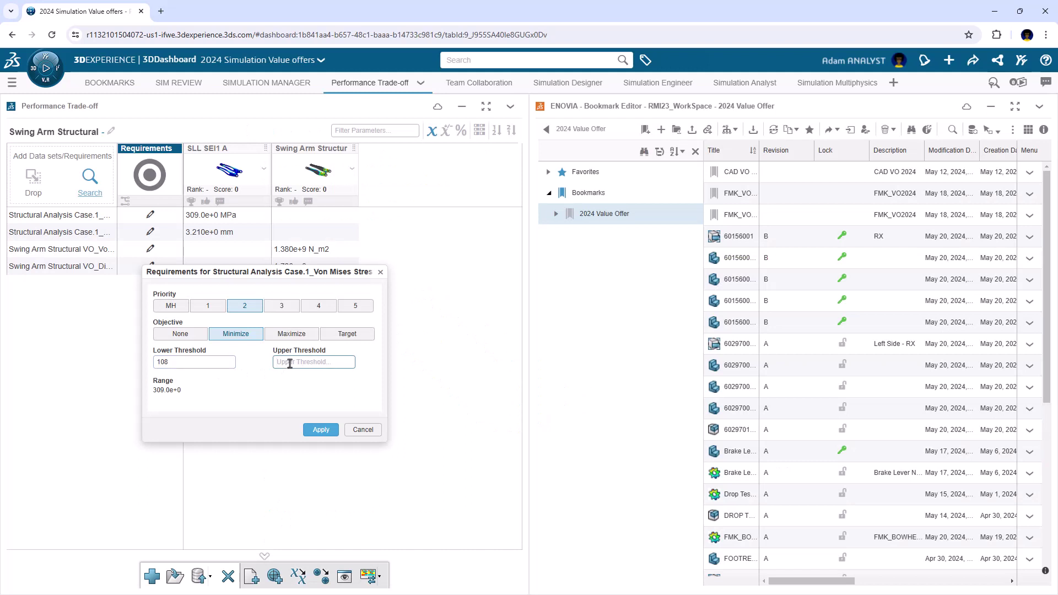
pyautogui.click(319, 430)
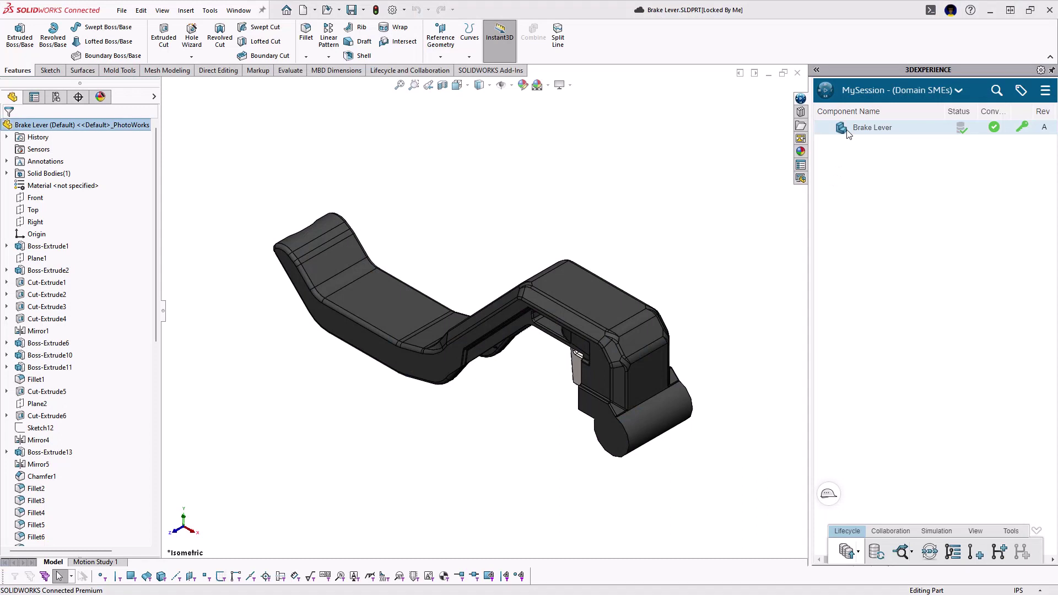
# - Launch Structural Scenario Creation for Brake Lever from the Structural Performance Engineer role
pyautogui.click(827, 93)
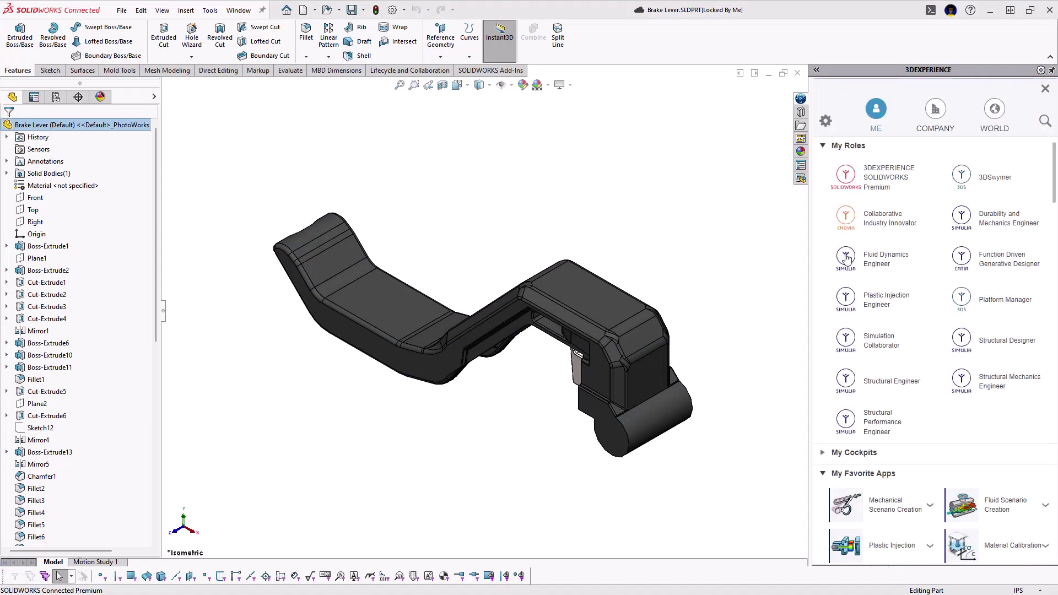
pyautogui.click(847, 421)
pyautogui.scroll(-1, 845, 425)
pyautogui.scroll(-2, 843, 429)
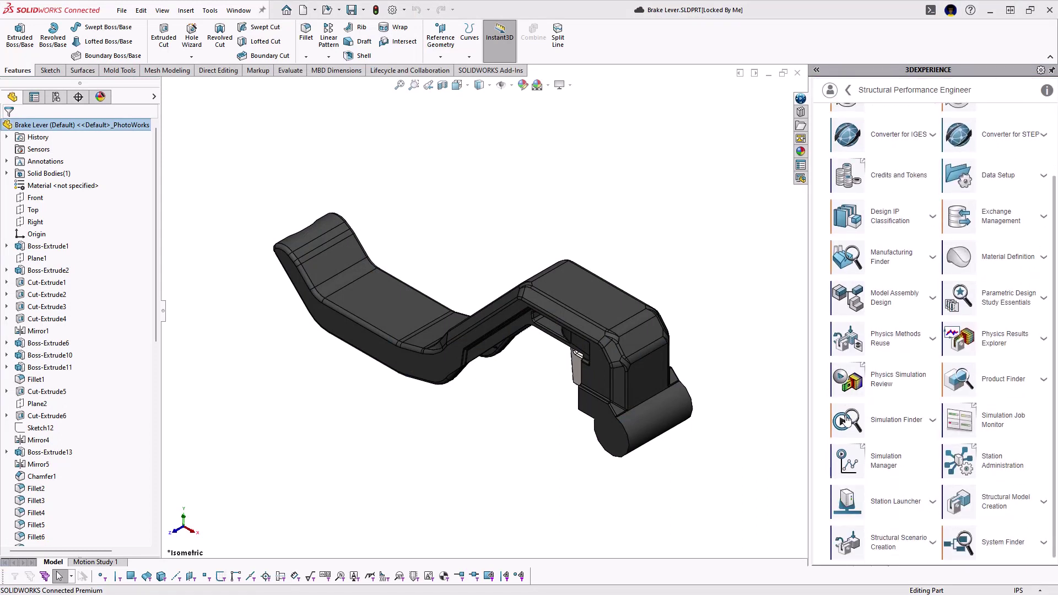
pyautogui.click(848, 545)
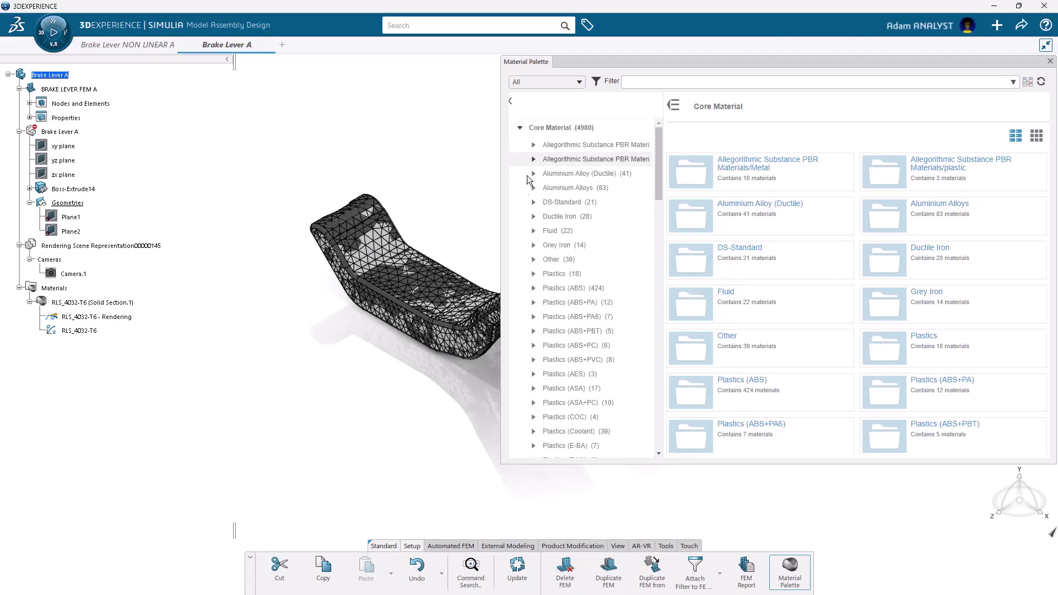
# - Browse the Plastics (ABS+PA) materials and add a new static analysis step
pyautogui.click(533, 303)
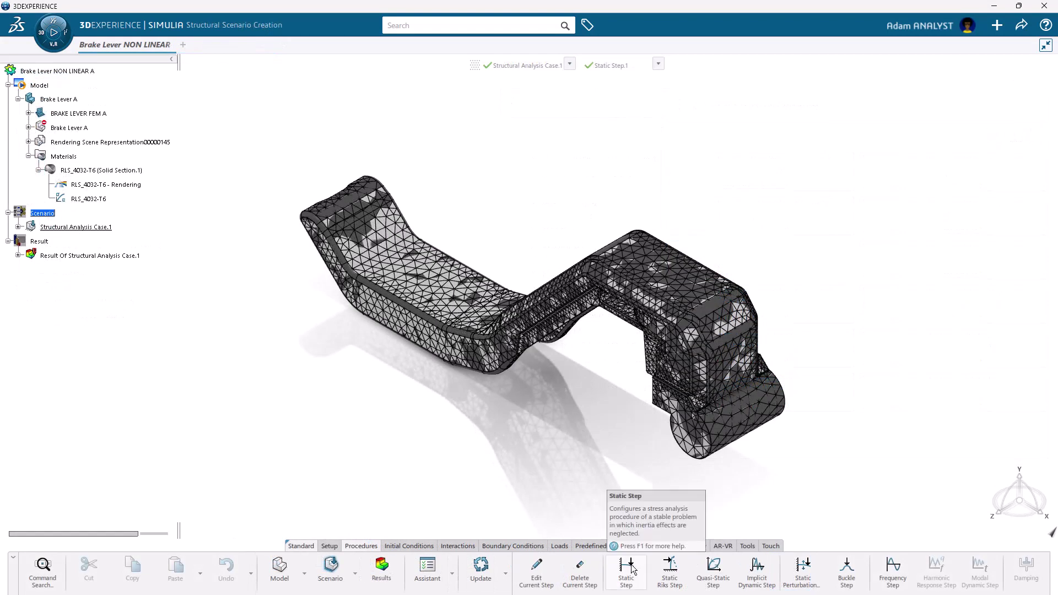
pyautogui.click(629, 568)
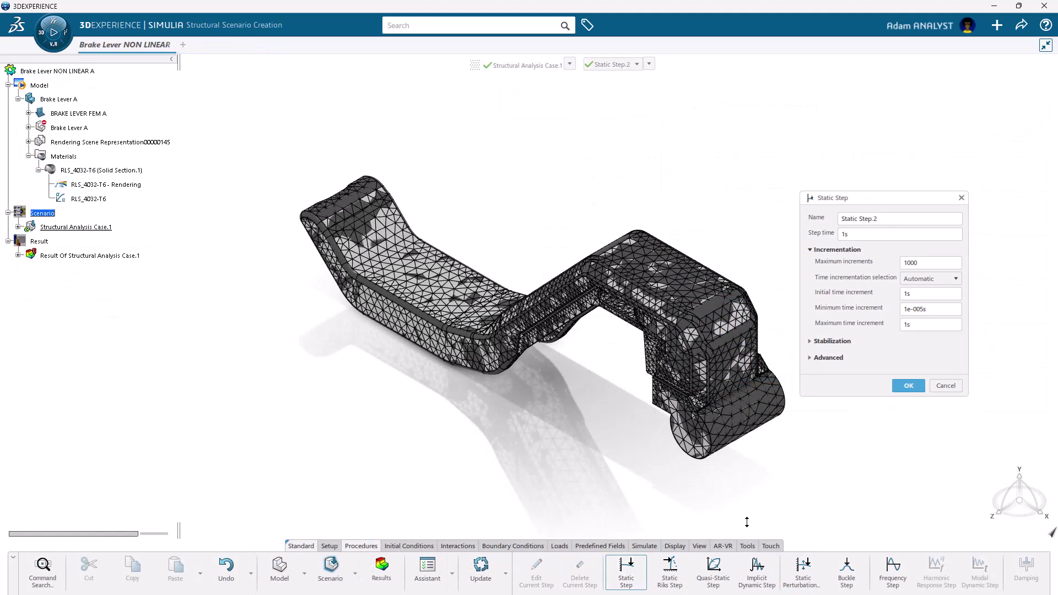
pyautogui.click(909, 386)
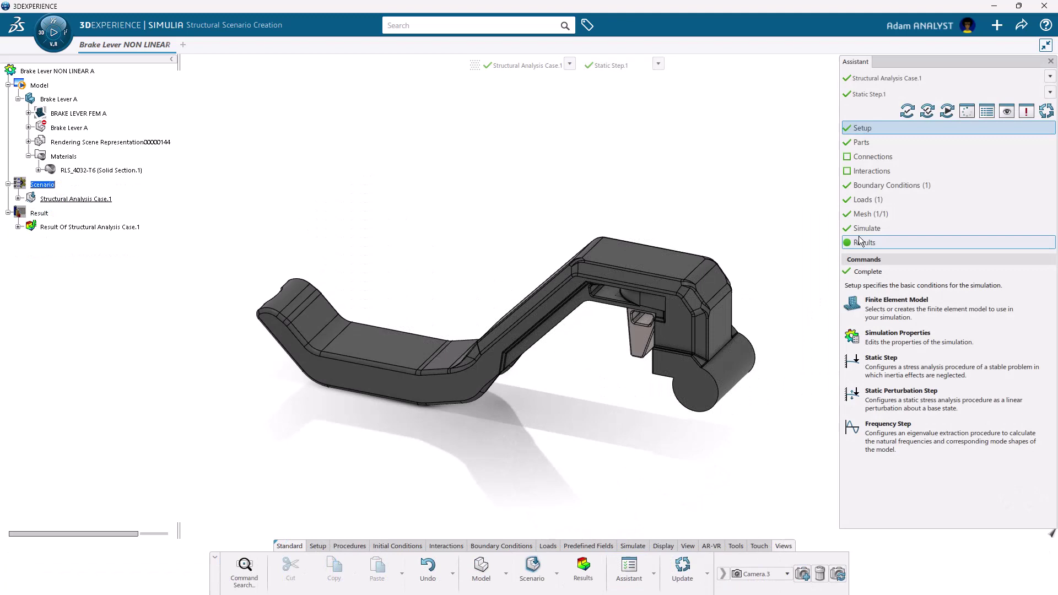
# - Show plastic strain results on the brake lever from a new angle
pyautogui.click(859, 229)
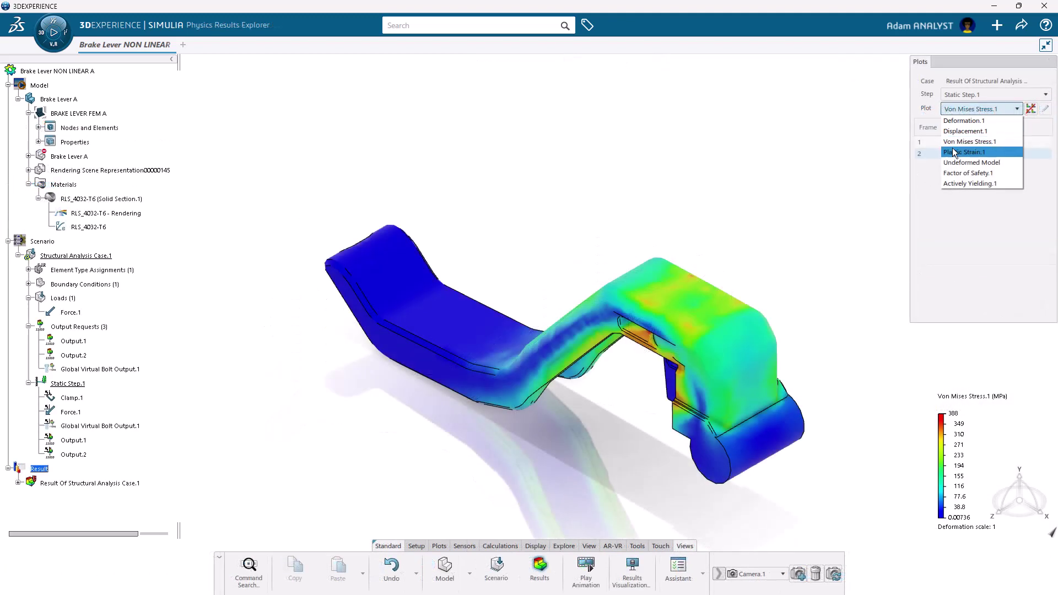
pyautogui.click(952, 153)
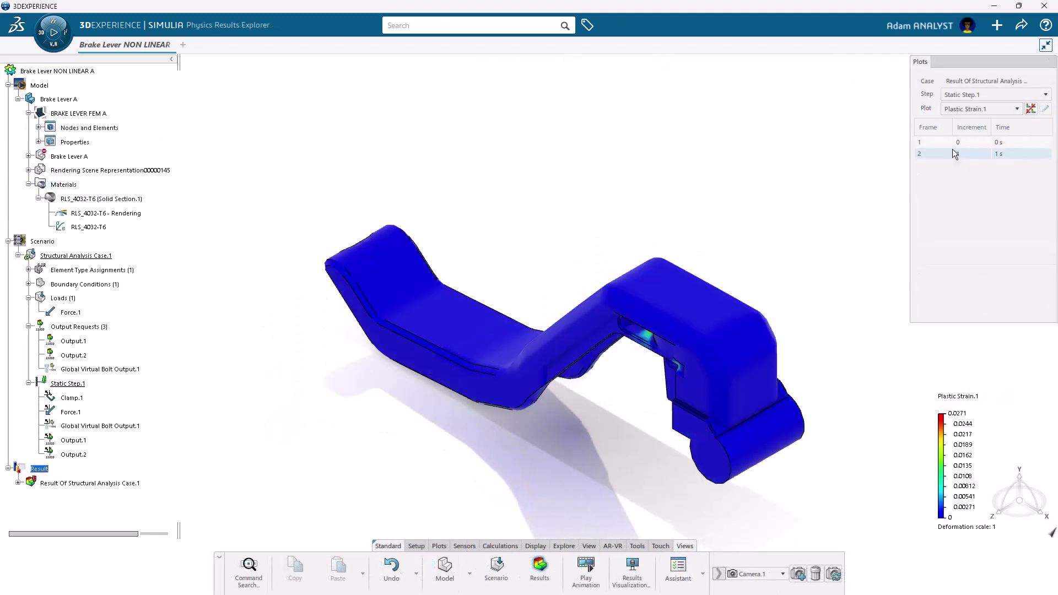
pyautogui.moveTo(747, 330)
pyautogui.mouseDown(button='middle')
pyautogui.moveTo(633, 319)
pyautogui.moveTo(672, 336)
pyautogui.moveTo(720, 251)
pyautogui.mouseUp(button='middle')
pyautogui.scroll(3, 721, 250)
pyautogui.scroll(3, 721, 240)
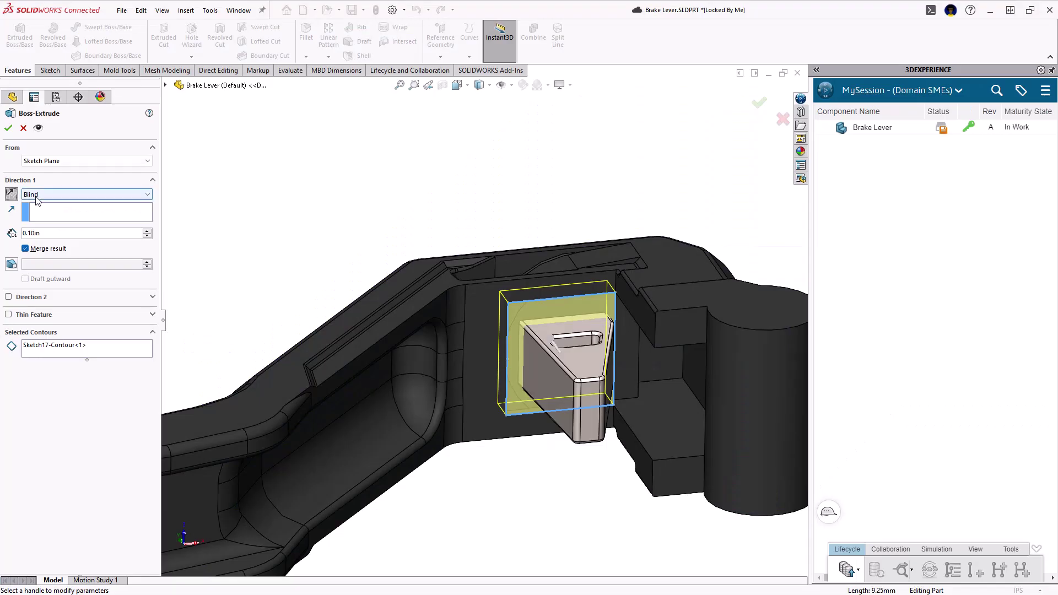
# - Add an Up To Next extruded tab and review the lever's reduced plastic strain
pyautogui.click(49, 194)
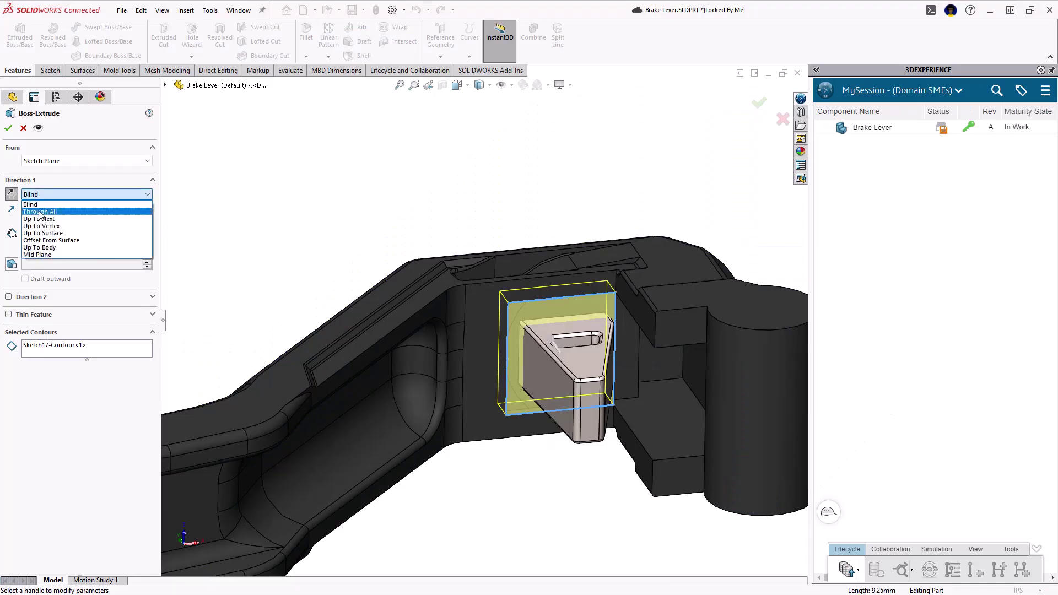
pyautogui.click(41, 222)
pyautogui.click(9, 127)
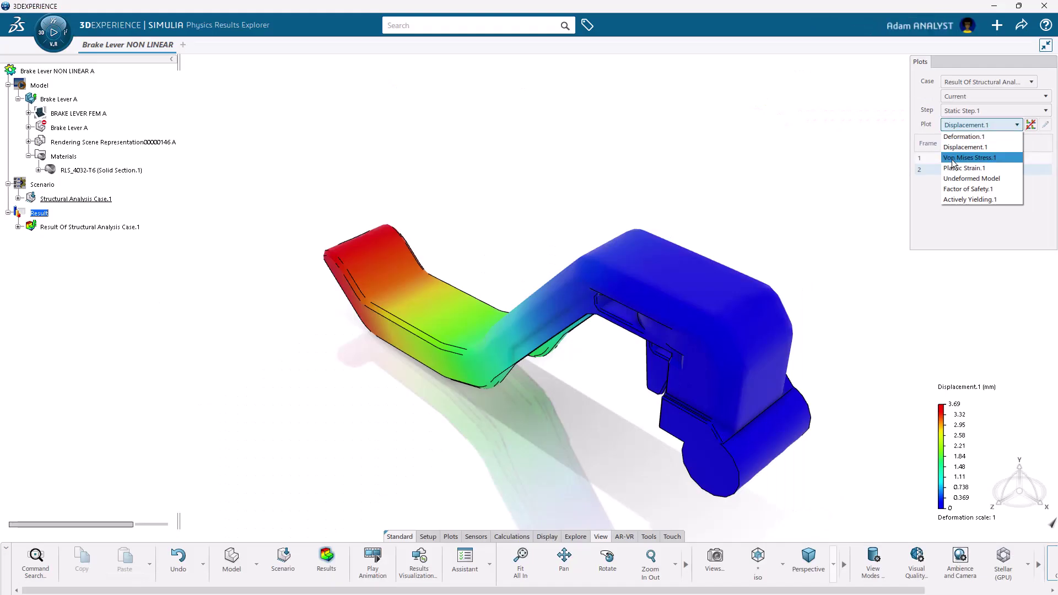
pyautogui.click(954, 168)
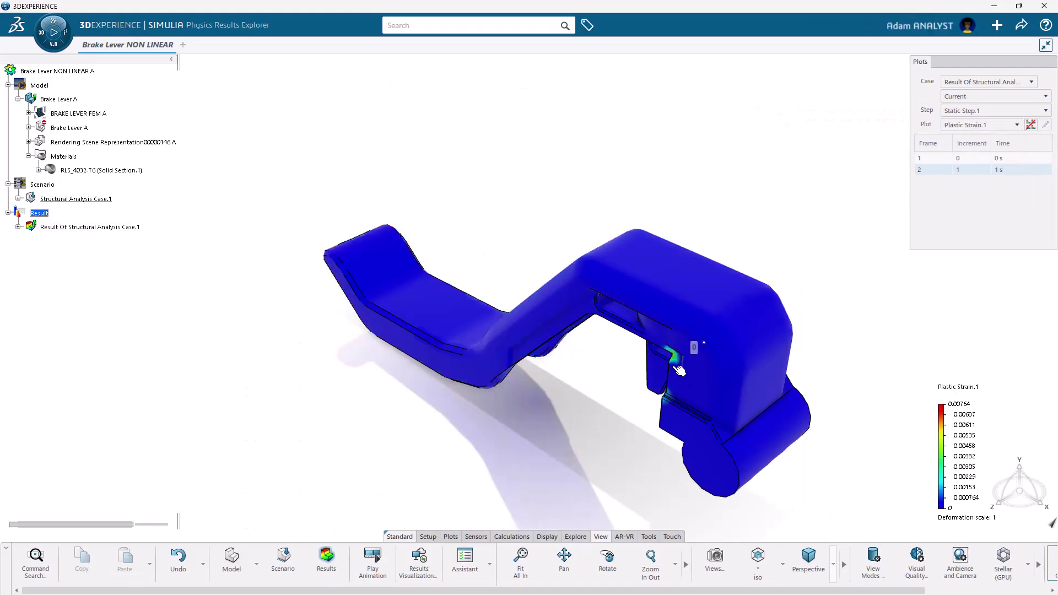
pyautogui.moveTo(675, 369)
pyautogui.mouseDown(button='middle')
pyautogui.moveTo(619, 340)
pyautogui.moveTo(626, 327)
pyautogui.mouseUp(button='middle')
pyautogui.scroll(2, 684, 226)
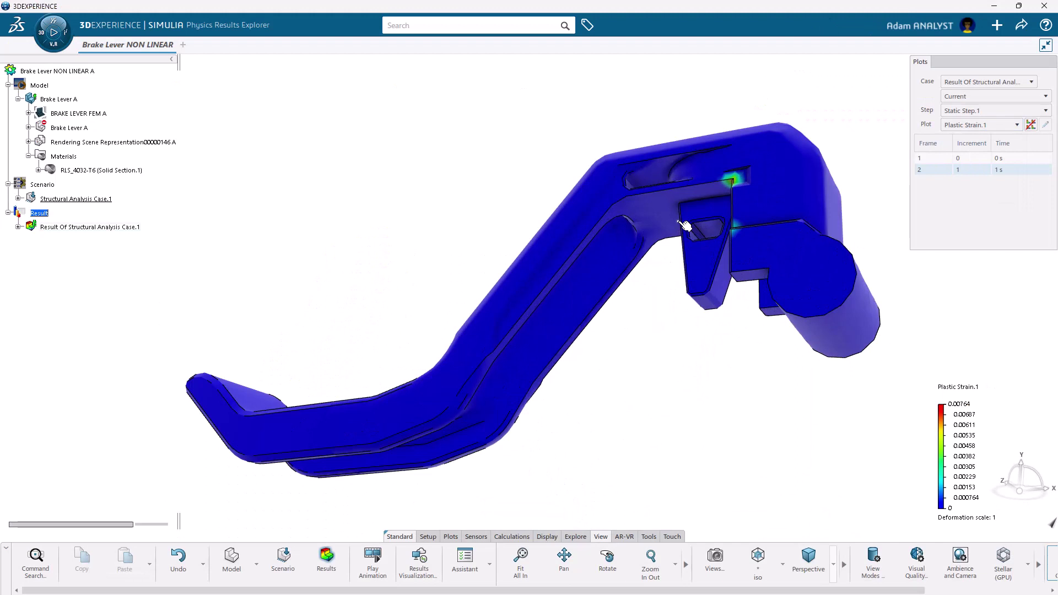
pyautogui.scroll(5, 684, 226)
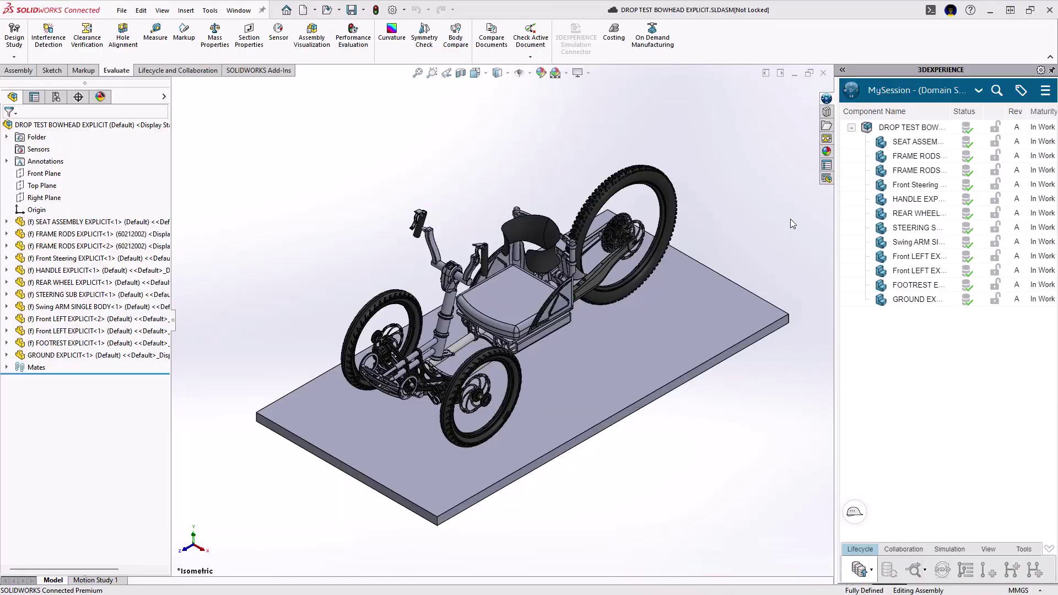
# - Select the whole drop-test assembly and show the Structural Mechanics Engineer apps
pyautogui.click(880, 132)
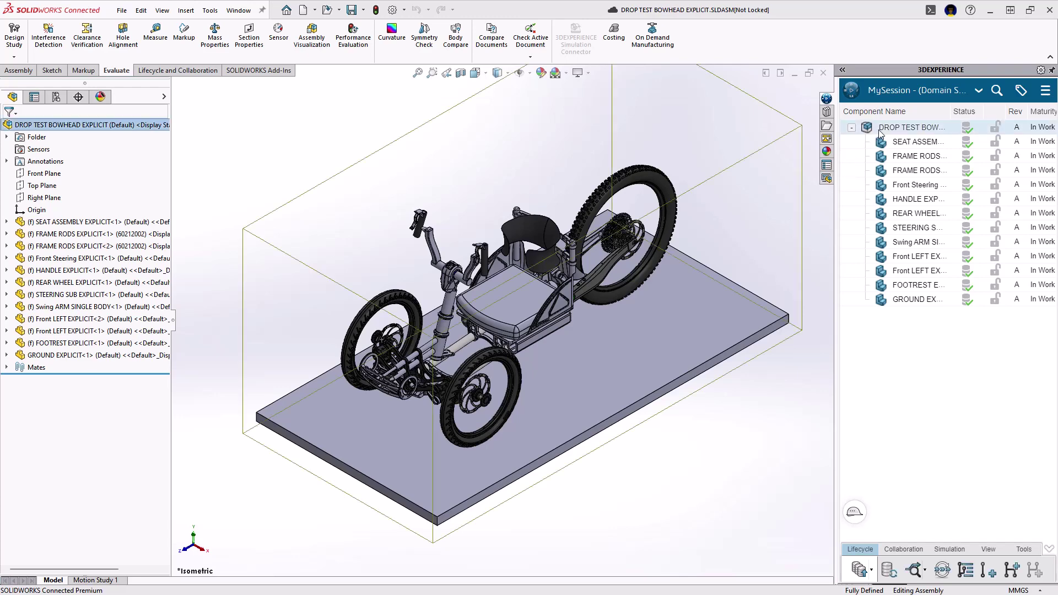
pyautogui.click(852, 89)
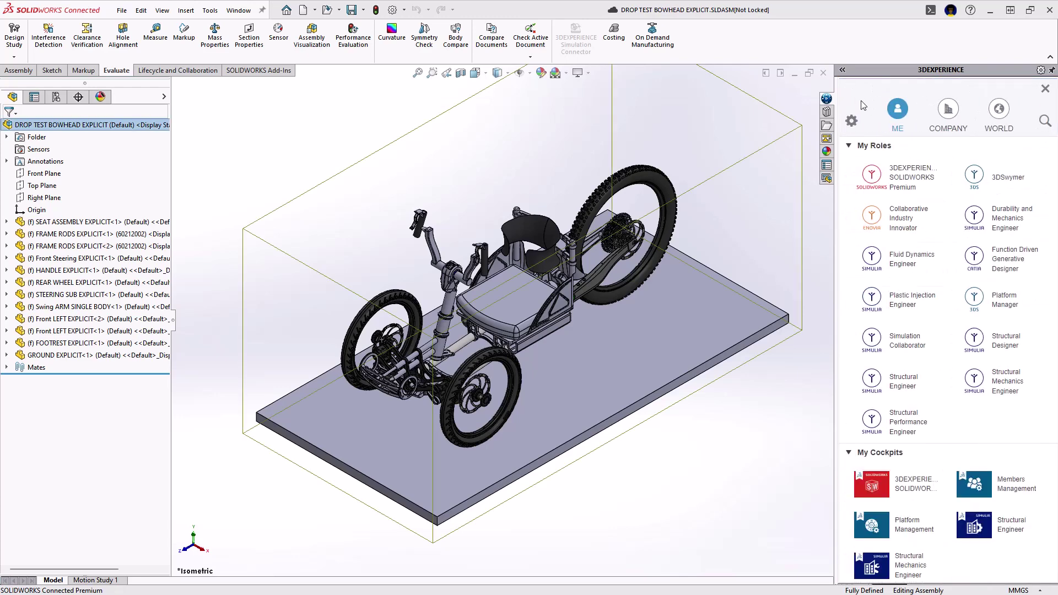
pyautogui.click(973, 382)
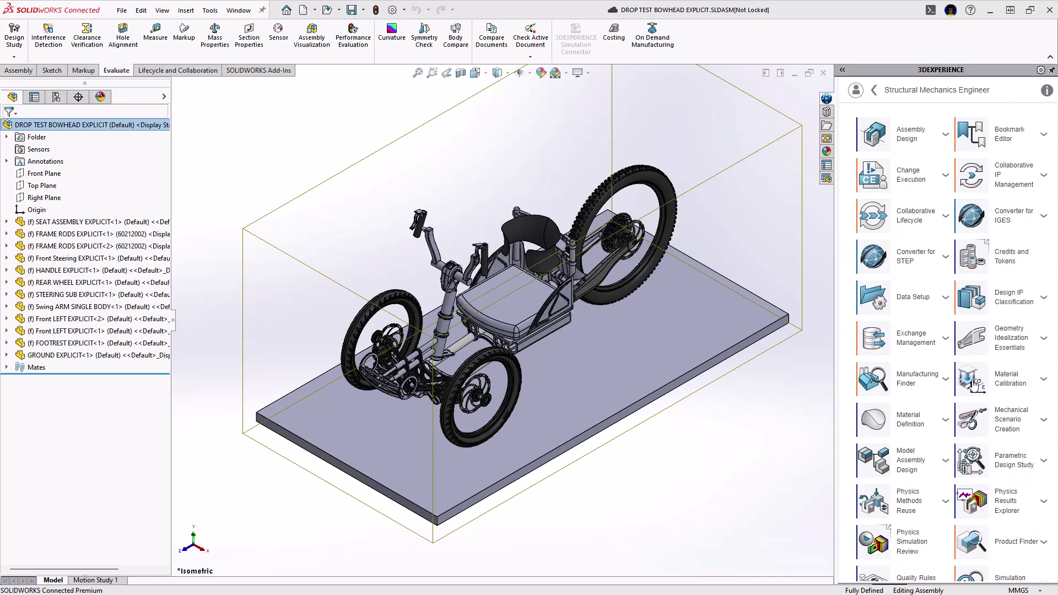
# - Set a -5 m/s initial velocity, clamp the ground plate, detect ties, and plot Displacement.1
pyautogui.click(987, 423)
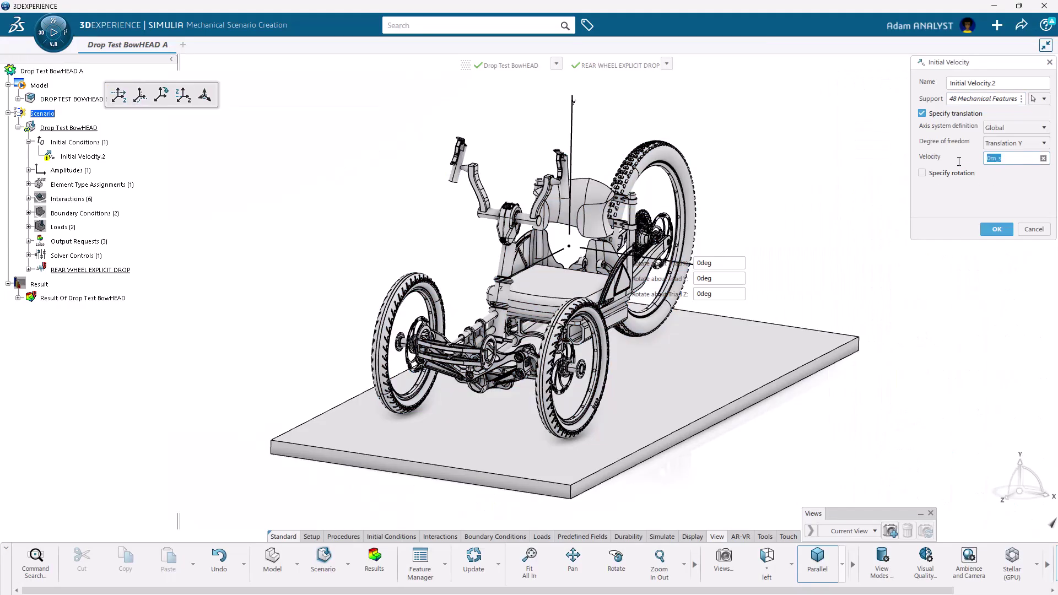
pyautogui.write('-5')
pyautogui.press('Return')
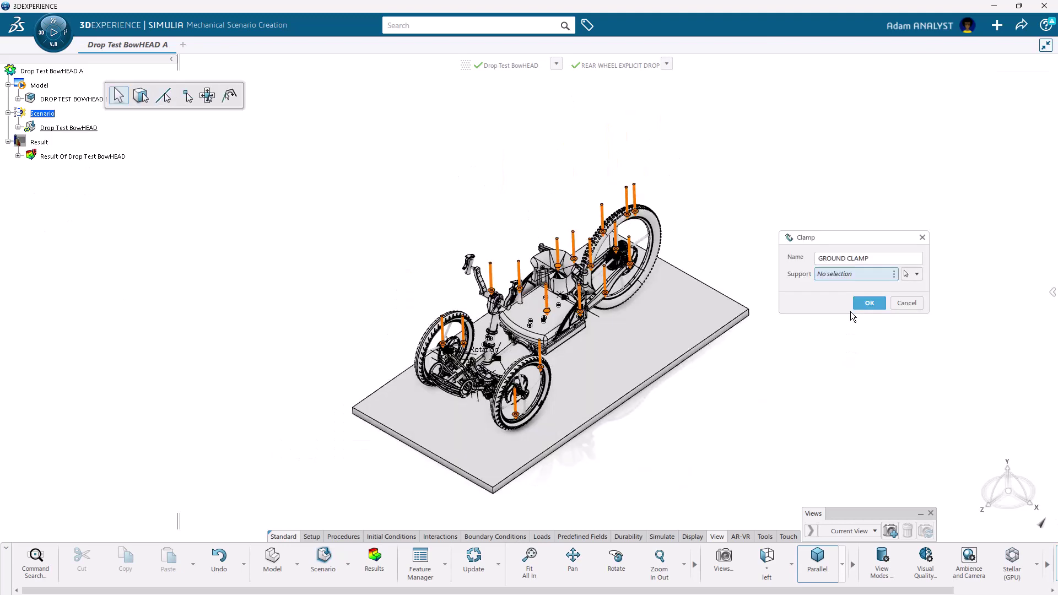
pyautogui.click(703, 329)
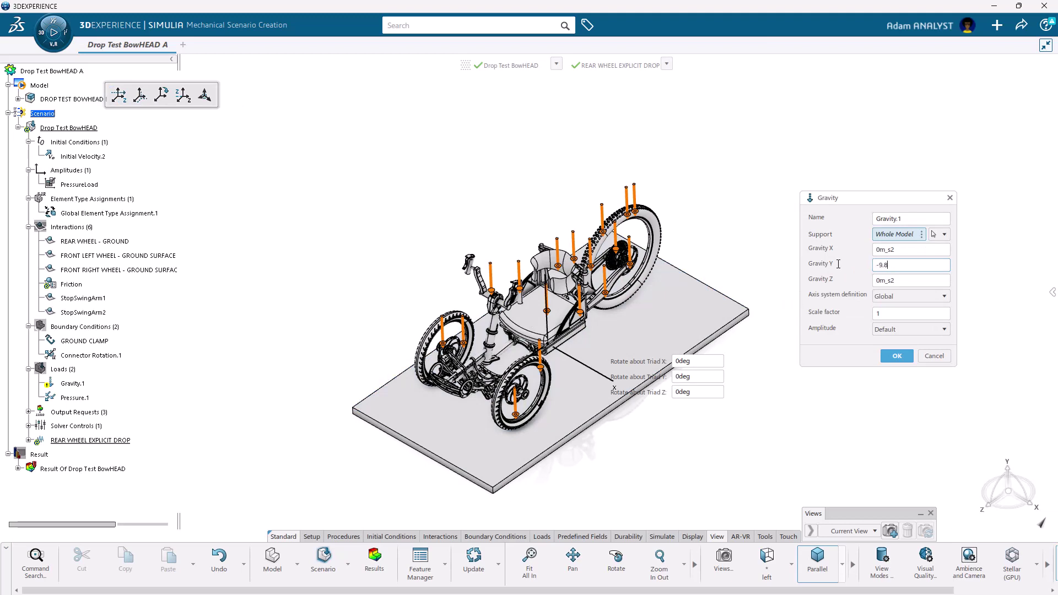
pyautogui.click(600, 569)
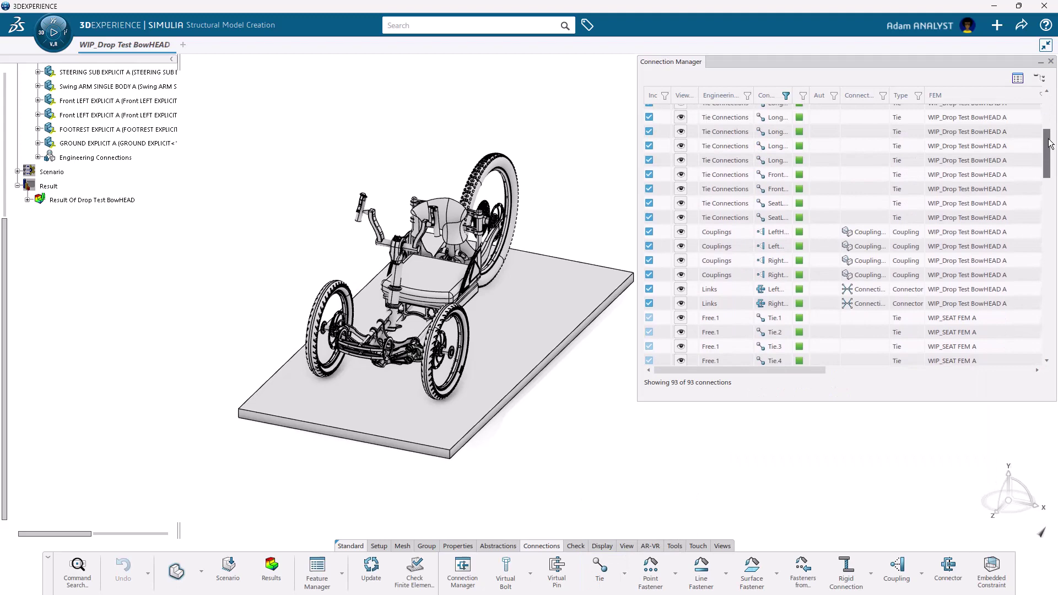
pyautogui.moveTo(1050, 115); pyautogui.dragTo(1050, 222)
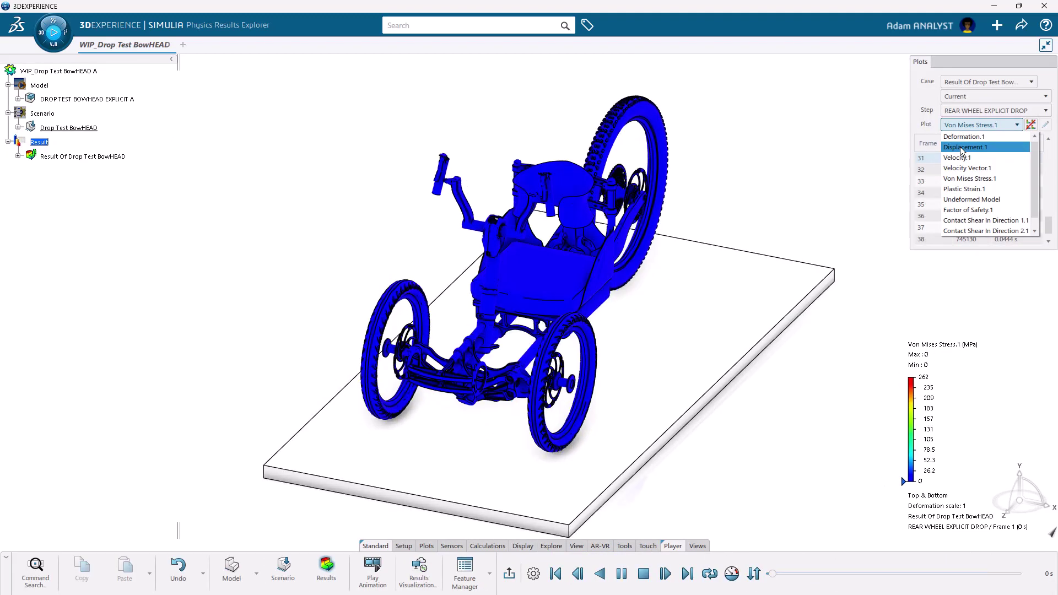
pyautogui.click(960, 147)
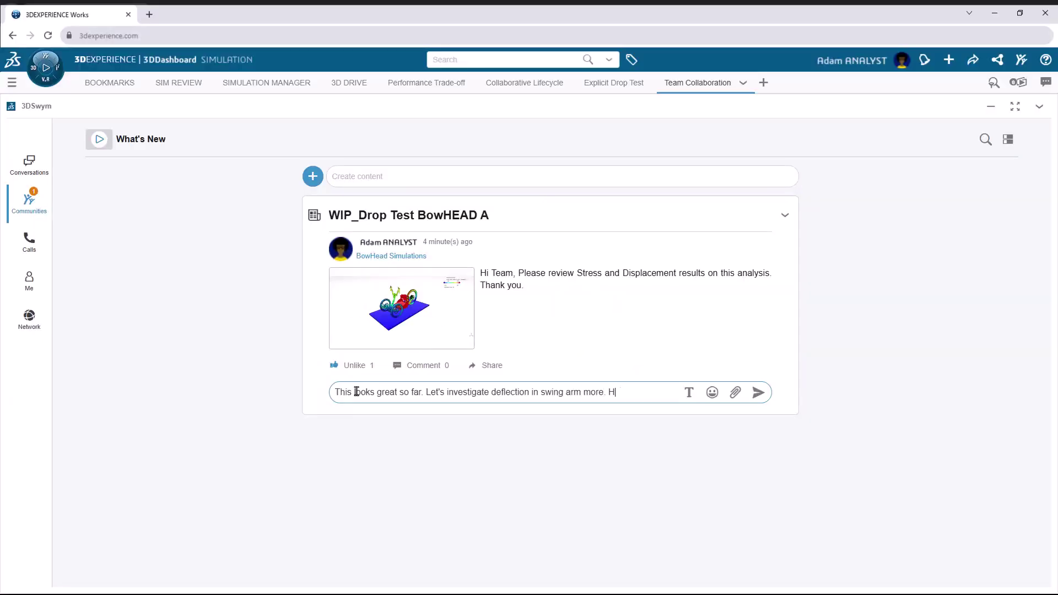
pyautogui.write('sh looking in questionable areas?')
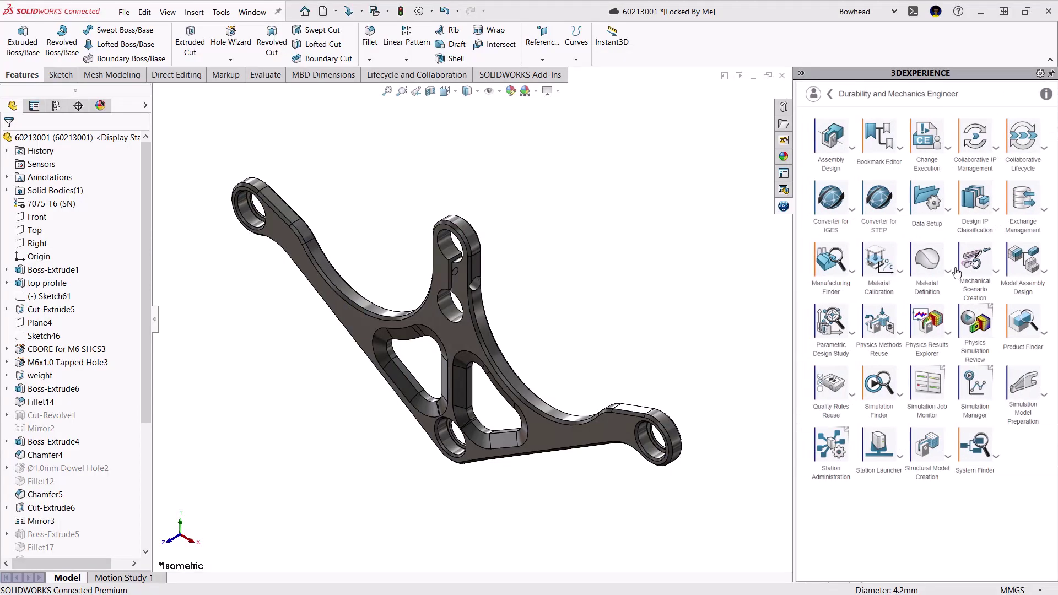
# - Launch Mechanical Scenario Creation for bracket 60213001
pyautogui.click(975, 273)
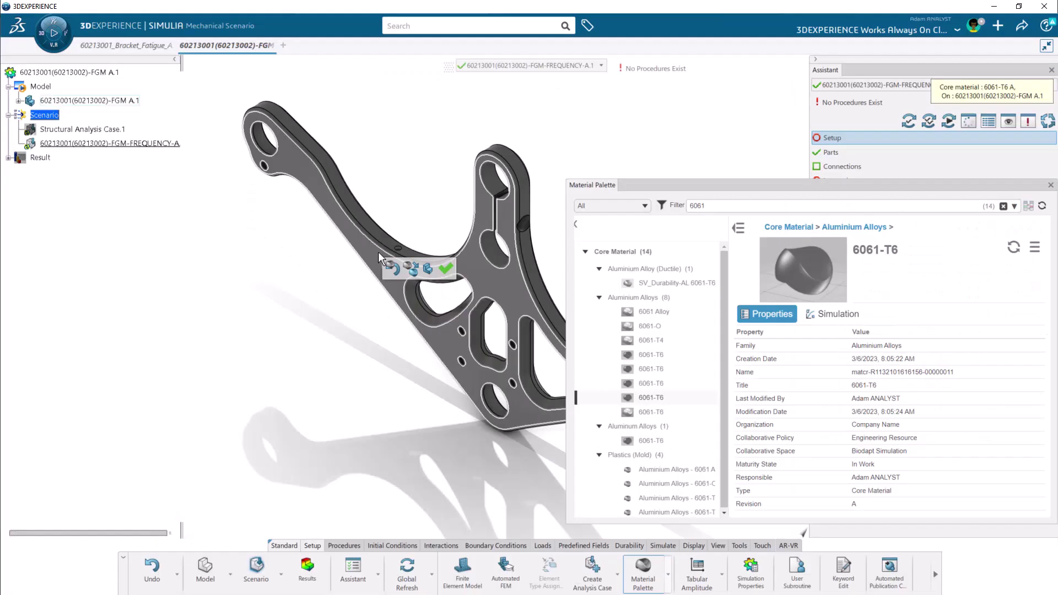
# - Apply 6061-T6 to the bracket, confirm the fatigue loading, and move on to solving
pyautogui.click(446, 268)
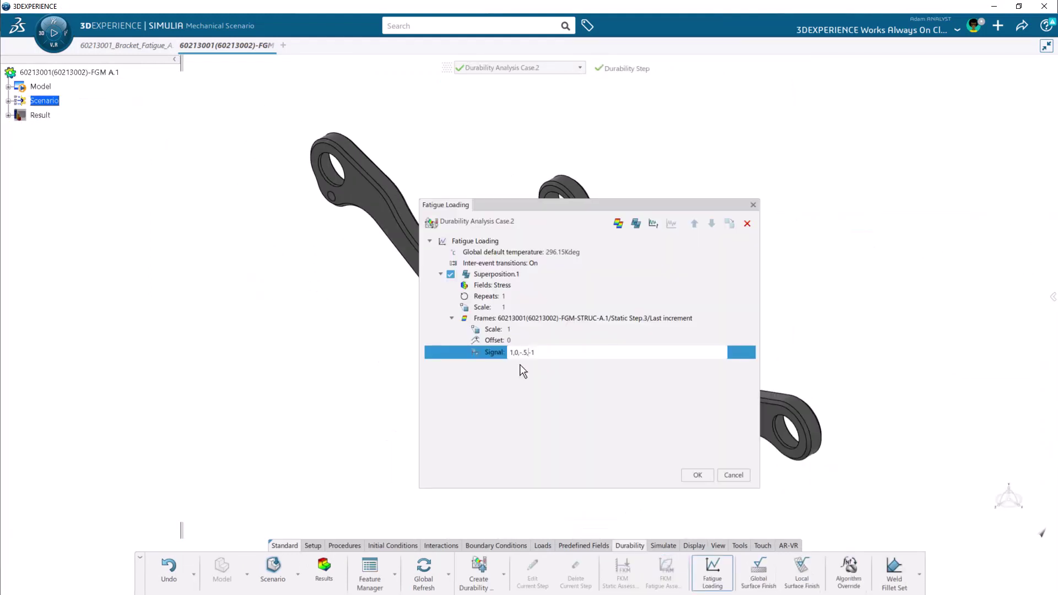
pyautogui.click(696, 475)
pyautogui.click(662, 546)
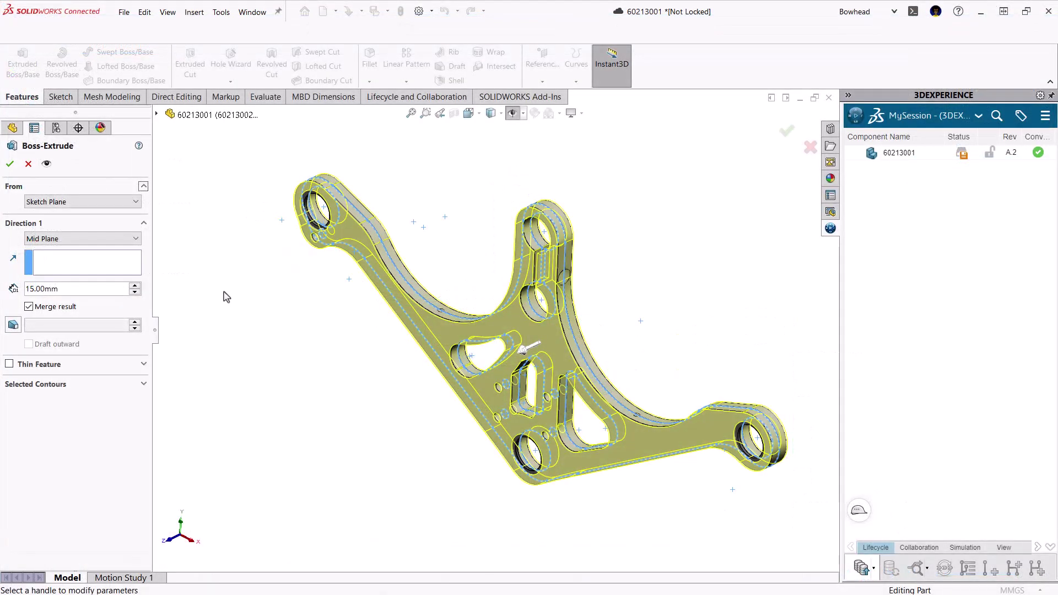
# - Confirm the bracket's modified Boss-Extrude and proceed to re-running the durability simulation
pyautogui.click(11, 164)
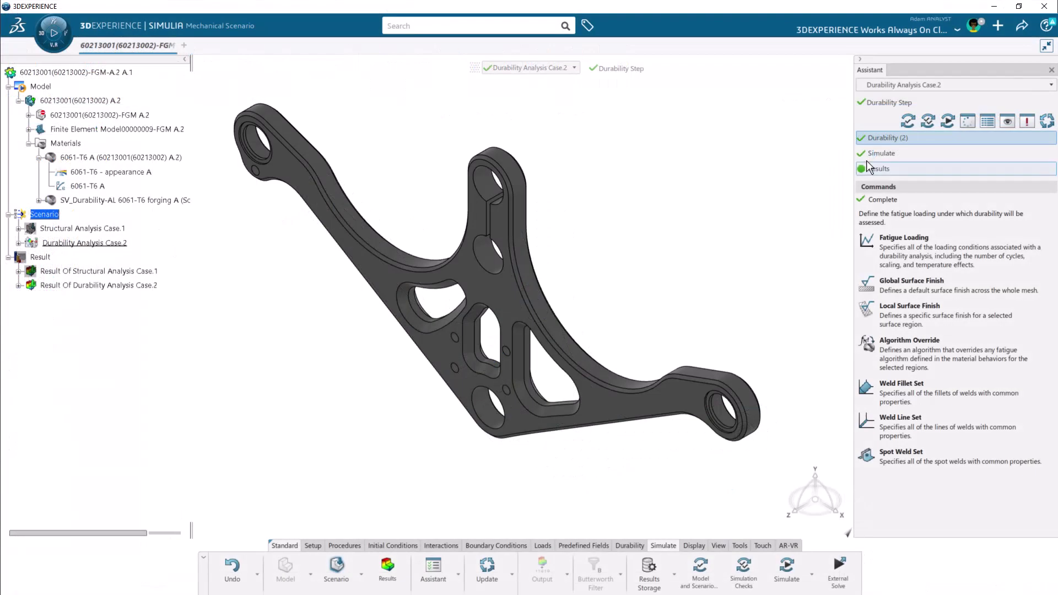
pyautogui.click(874, 154)
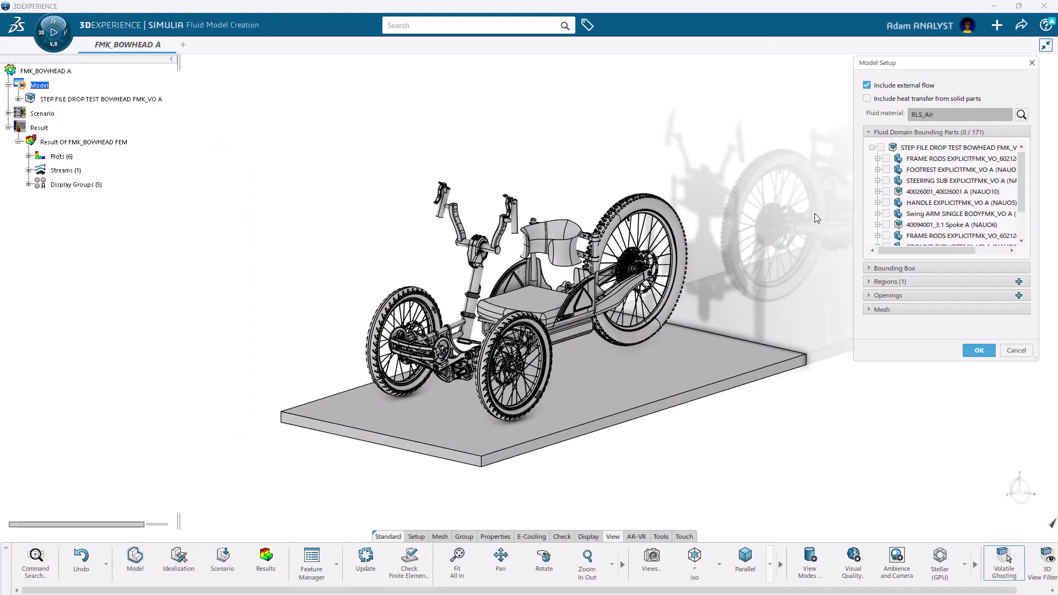
# - Include all 171 tricycle parts as fluid domain bounding parts
pyautogui.click(881, 148)
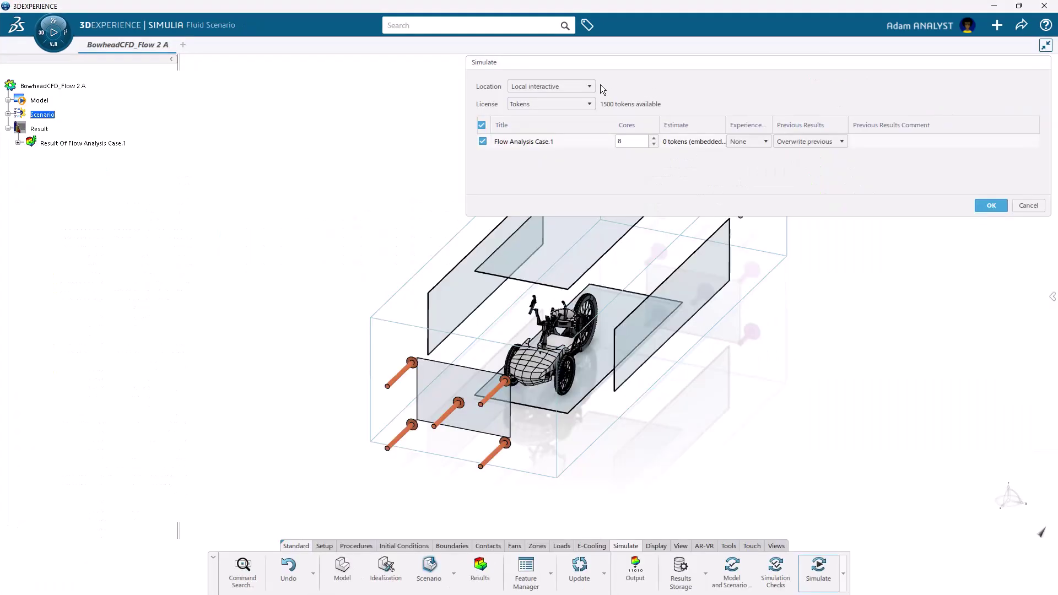
# - Run Flow Analysis Case.1 on the cloud with the 144-core, 0.5 TB multi-node configuration
pyautogui.click(590, 86)
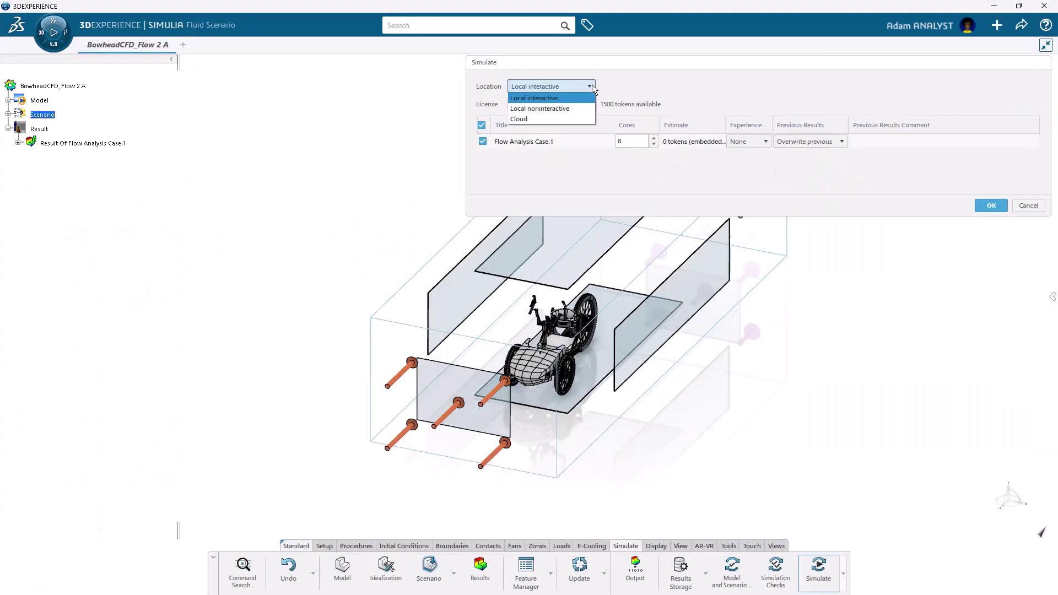
pyautogui.click(550, 116)
pyautogui.click(623, 142)
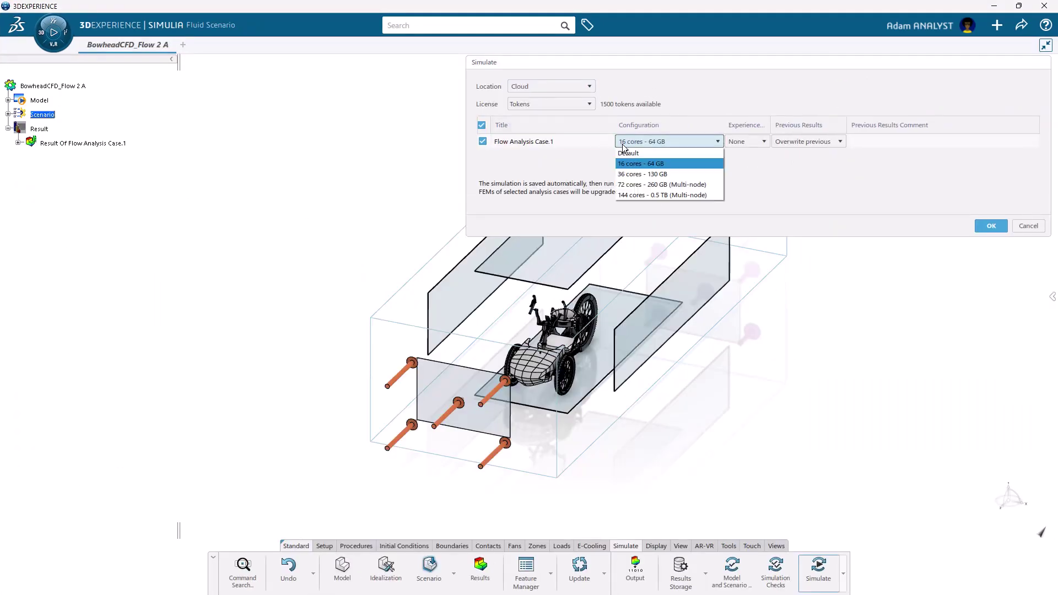
pyautogui.click(625, 195)
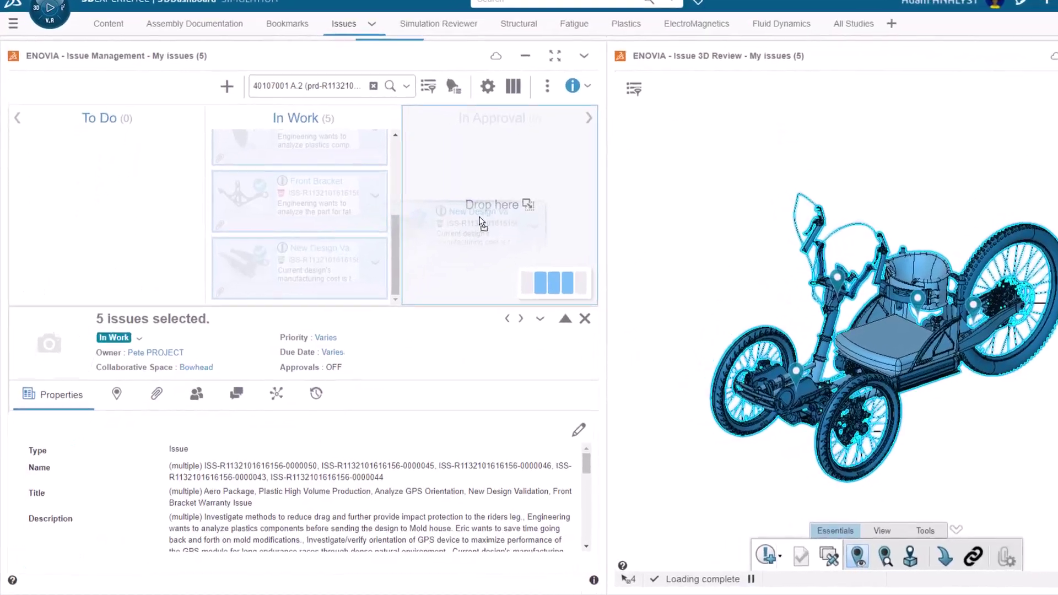
# - Move the five issue cards into the In Approval column
pyautogui.moveTo(348, 279); pyautogui.dragTo(462, 243)
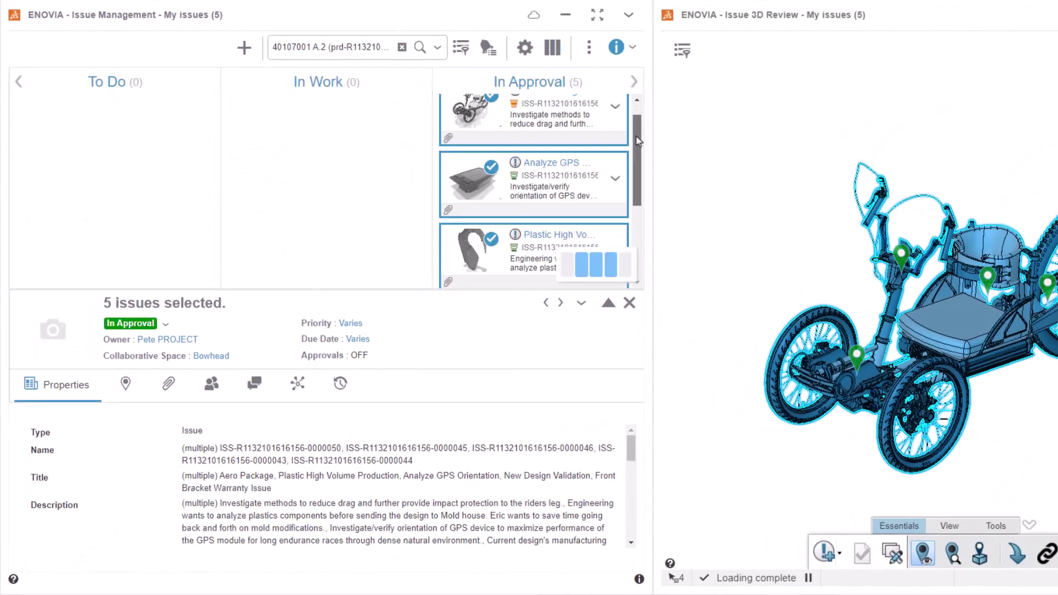
pyautogui.scroll(-2, 634, 171)
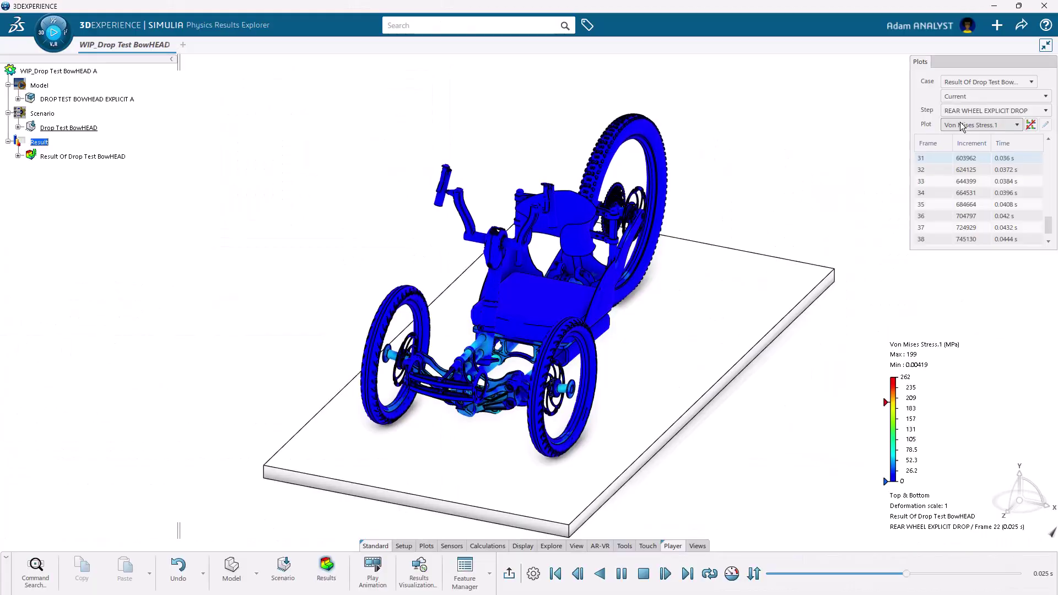
# - Show the Displacement.1 results for the tricycle drop test
pyautogui.click(959, 146)
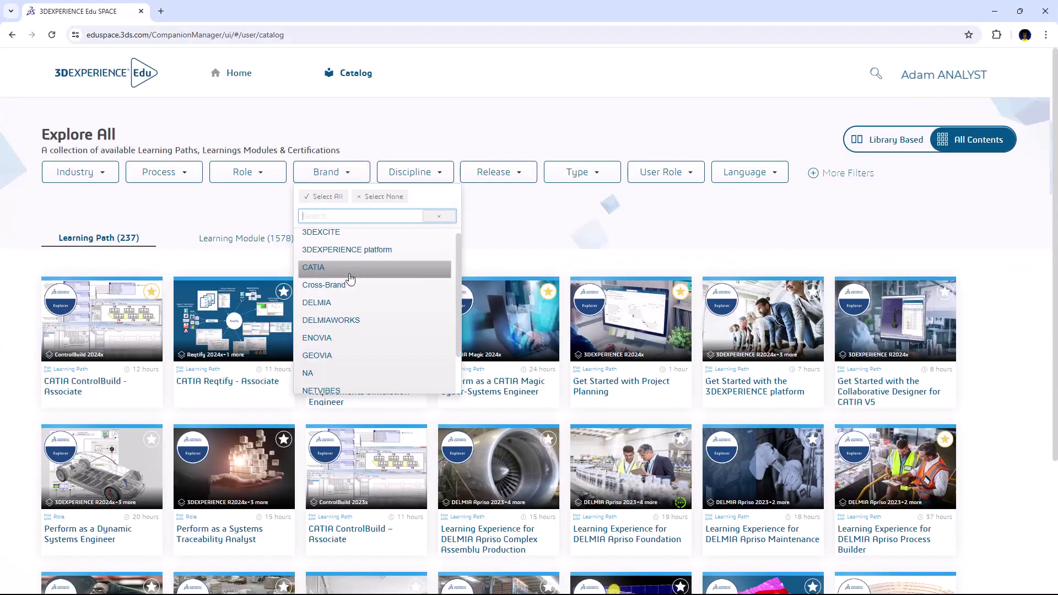
pyautogui.scroll(-2, 337, 332)
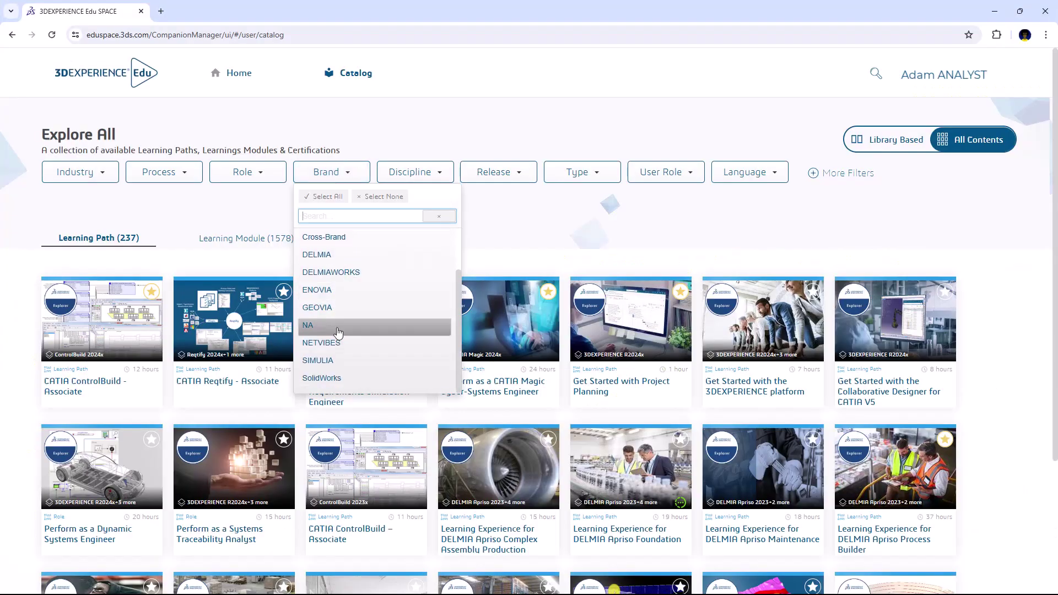
# - Filter the Edu SPACE catalog to the SIMULIA brand
pyautogui.click(331, 360)
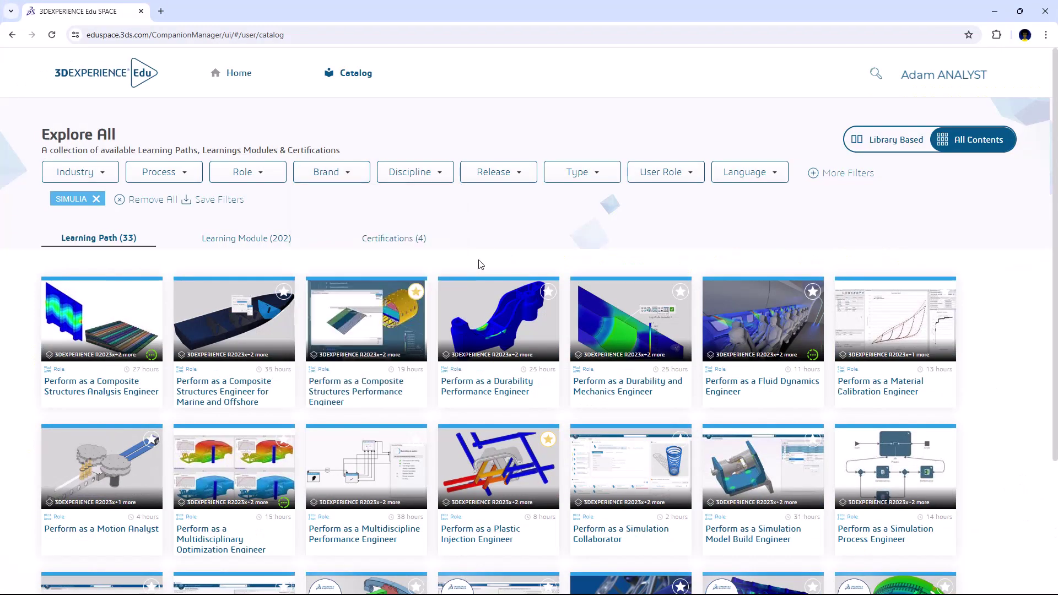
pyautogui.scroll(-2, 477, 264)
pyautogui.scroll(-1, 473, 271)
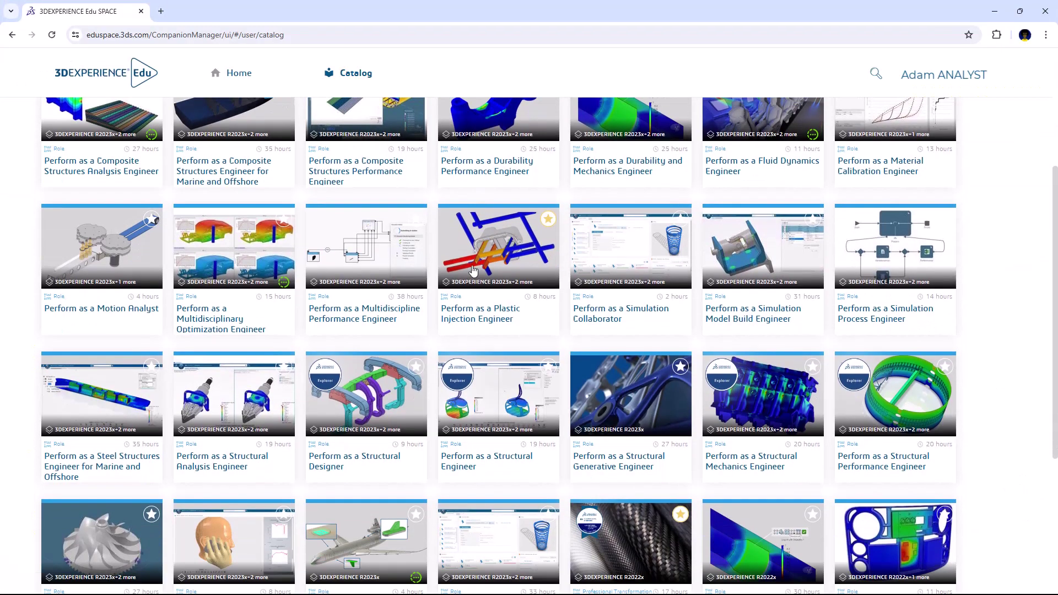
# - Open the Perform as a Structural Analysis Engineer learning path
pyautogui.click(253, 388)
pyautogui.scroll(-2, 253, 388)
pyautogui.scroll(-2, 254, 387)
pyautogui.scroll(-3, 254, 388)
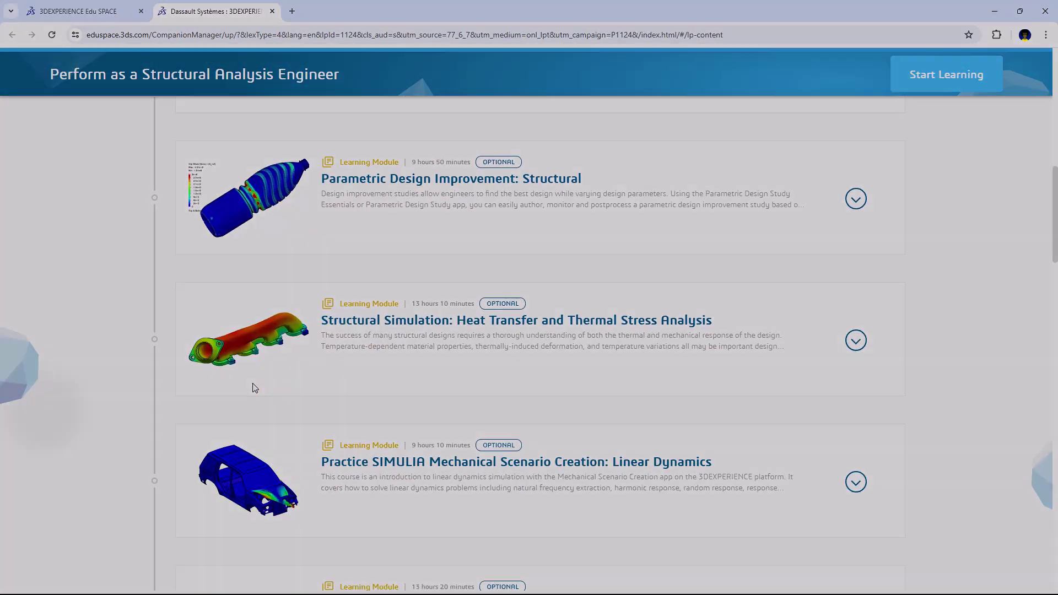